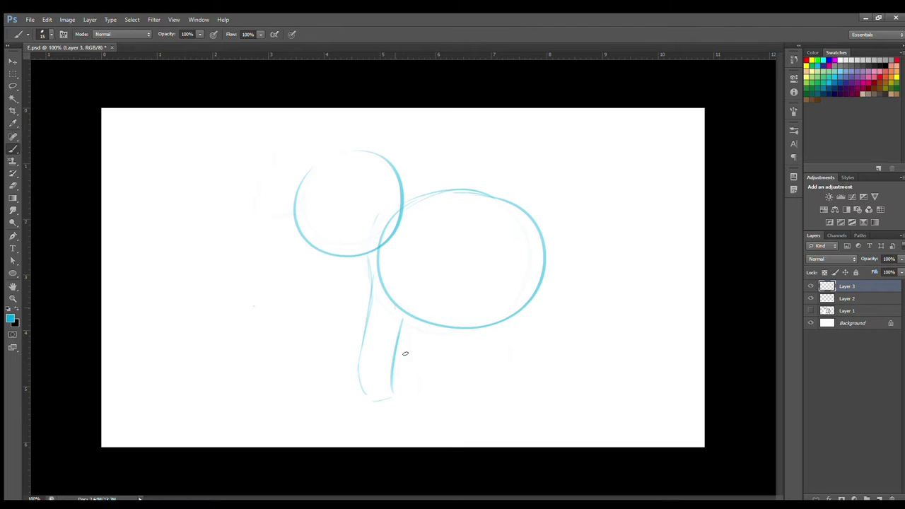
# - Sketch the elephant's second front leg and far hind leg below the body oval in light blue
pyautogui.moveTo(398, 300)
pyautogui.mouseDown()
pyautogui.moveTo(417, 393)
pyautogui.moveTo(422, 401)
pyautogui.moveTo(440, 394)
pyautogui.mouseUp()
pyautogui.moveTo(441, 334)
pyautogui.mouseDown()
pyautogui.moveTo(448, 389)
pyautogui.moveTo(437, 398)
pyautogui.mouseUp()
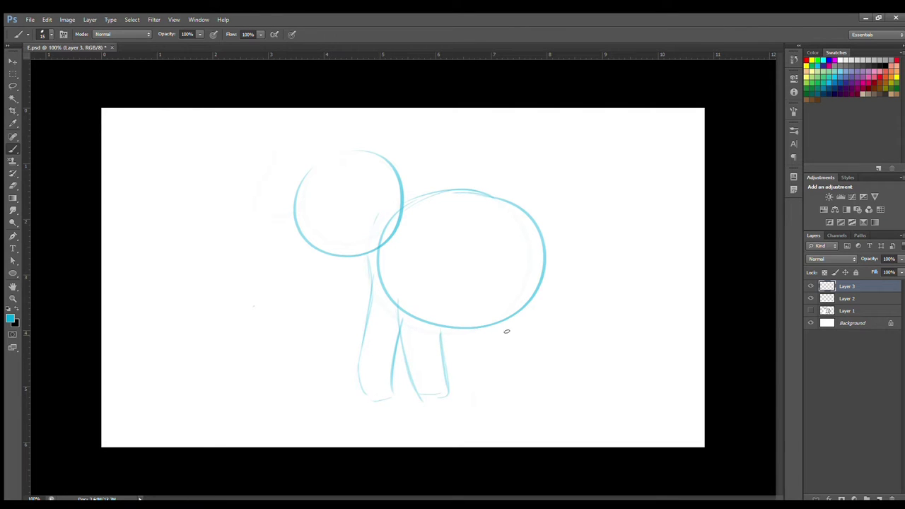
pyautogui.moveTo(535, 276); pyautogui.dragTo(546, 371)
pyautogui.moveTo(506, 313); pyautogui.dragTo(524, 380)
# - Sketch the near hind leg and add a short, flicked tail at the rear of the body
pyautogui.moveTo(470, 324); pyautogui.dragTo(486, 385)
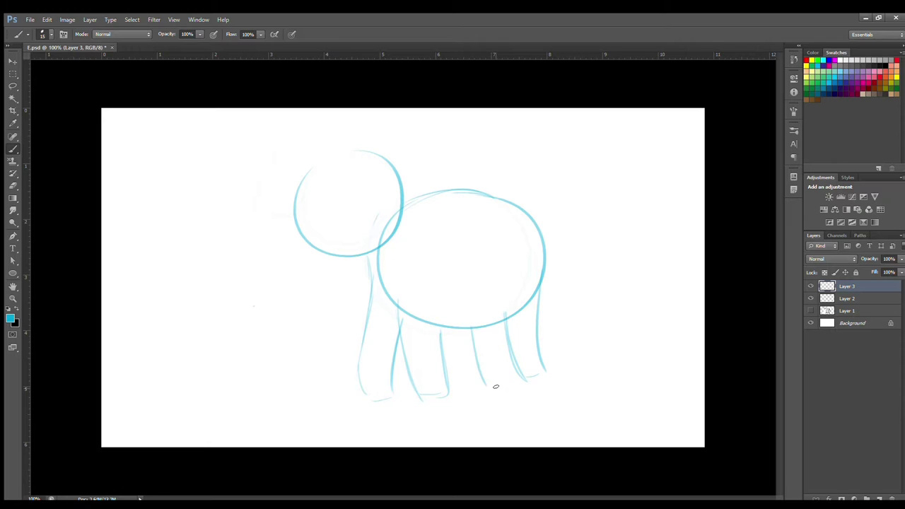
pyautogui.hotkey('ctrl', 'z')
pyautogui.moveTo(529, 316); pyautogui.dragTo(514, 373)
pyautogui.moveTo(538, 280); pyautogui.dragTo(513, 387)
pyautogui.moveTo(521, 335); pyautogui.dragTo(516, 366)
pyautogui.moveTo(485, 326); pyautogui.dragTo(489, 392)
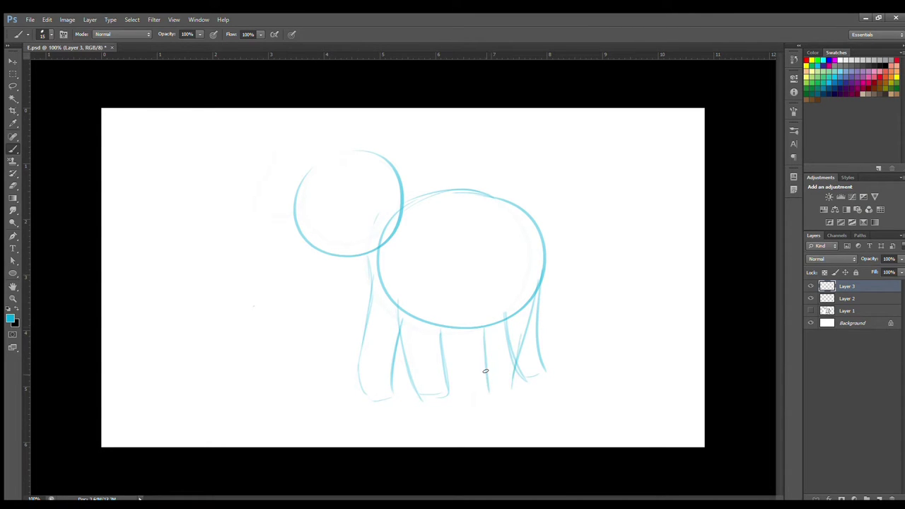
pyautogui.moveTo(548, 249); pyautogui.dragTo(573, 310)
pyautogui.moveTo(543, 273); pyautogui.dragTo(577, 305)
# - Sketch the inner curve of the raised trunk, rising from the face and hooking over at the tip
pyautogui.moveTo(232, 142)
pyautogui.mouseDown()
pyautogui.moveTo(275, 155)
pyautogui.moveTo(270, 217)
pyautogui.mouseUp()
pyautogui.hotkey('ctrl', 'z')
pyautogui.hotkey('ctrl', 'z')
pyautogui.moveTo(246, 140); pyautogui.dragTo(256, 213)
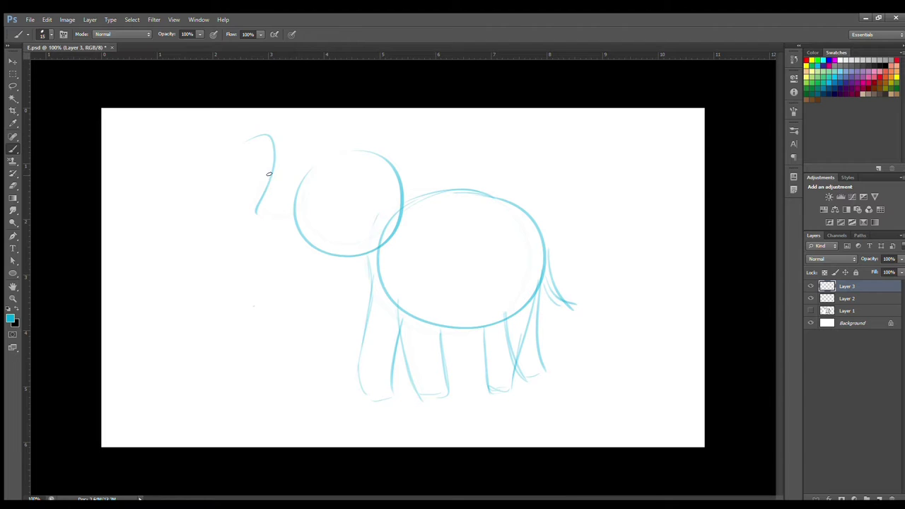
pyautogui.moveTo(270, 173); pyautogui.dragTo(297, 222)
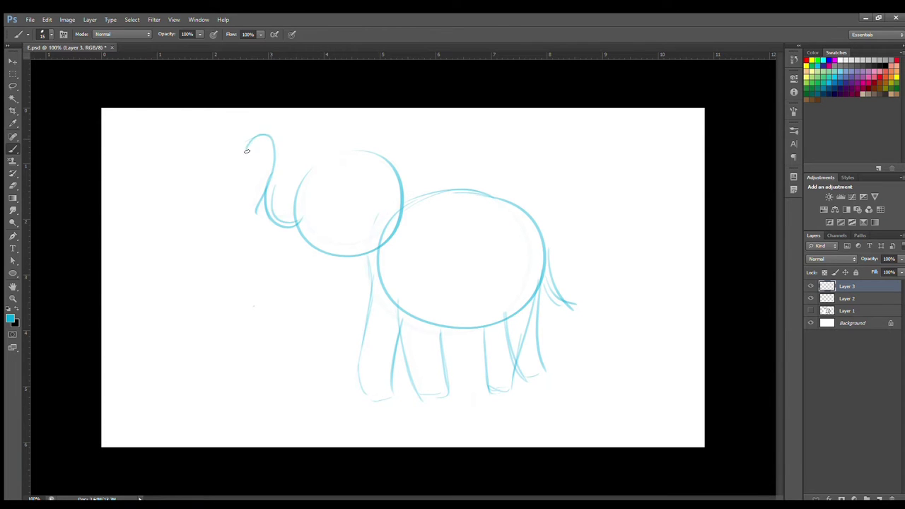
pyautogui.moveTo(260, 134)
pyautogui.mouseDown()
pyautogui.moveTo(266, 202)
pyautogui.moveTo(284, 229)
pyautogui.mouseUp()
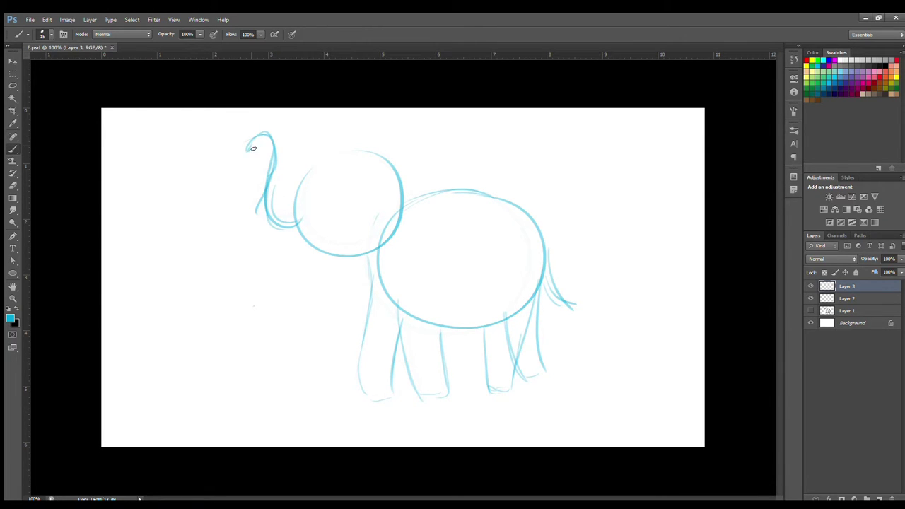
# - Sketch the trunk's outer edge and wrinkles, and close the head's outline across the forehead
pyautogui.moveTo(260, 157)
pyautogui.mouseDown()
pyautogui.moveTo(279, 233)
pyautogui.moveTo(257, 221)
pyautogui.moveTo(266, 195)
pyautogui.moveTo(291, 245)
pyautogui.mouseUp()
pyautogui.moveTo(254, 212); pyautogui.dragTo(311, 223)
pyautogui.moveTo(269, 201); pyautogui.dragTo(299, 216)
pyautogui.moveTo(267, 191)
pyautogui.mouseDown()
pyautogui.moveTo(297, 200)
pyautogui.moveTo(281, 206)
pyautogui.moveTo(316, 162)
pyautogui.mouseUp()
pyautogui.moveTo(295, 203); pyautogui.dragTo(351, 147)
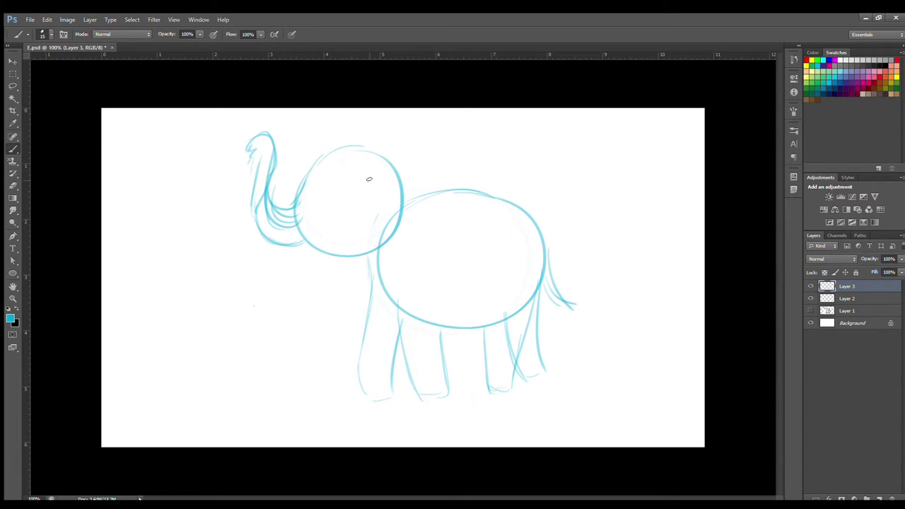
# - Sketch a floppy ear over the back of the head where it overlaps the body
pyautogui.moveTo(367, 179)
pyautogui.mouseDown()
pyautogui.moveTo(399, 191)
pyautogui.moveTo(403, 213)
pyautogui.moveTo(367, 256)
pyautogui.mouseUp()
pyautogui.moveTo(360, 232)
pyautogui.mouseDown()
pyautogui.moveTo(401, 232)
pyautogui.moveTo(365, 253)
pyautogui.mouseUp()
pyautogui.moveTo(357, 243)
pyautogui.mouseDown()
pyautogui.moveTo(403, 239)
pyautogui.moveTo(359, 249)
pyautogui.mouseUp()
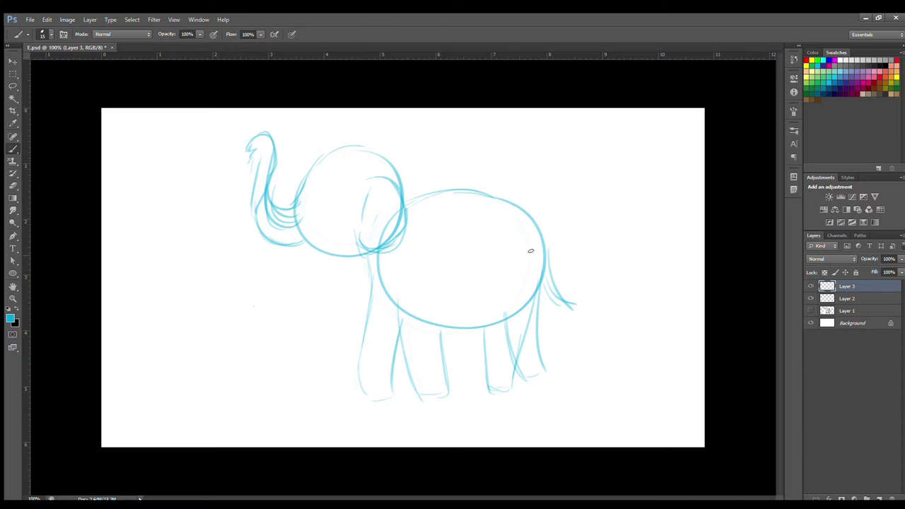
# - Strengthen the neck and back contour, and add the facial and foot details: eye, eyebrow and front toenails
pyautogui.moveTo(404, 194); pyautogui.dragTo(510, 213)
pyautogui.hotkey('ctrl', 'z')
pyautogui.moveTo(397, 174); pyautogui.dragTo(422, 192)
pyautogui.moveTo(404, 187)
pyautogui.mouseDown()
pyautogui.moveTo(445, 192)
pyautogui.moveTo(416, 194)
pyautogui.moveTo(490, 207)
pyautogui.moveTo(498, 199)
pyautogui.moveTo(531, 255)
pyautogui.mouseUp()
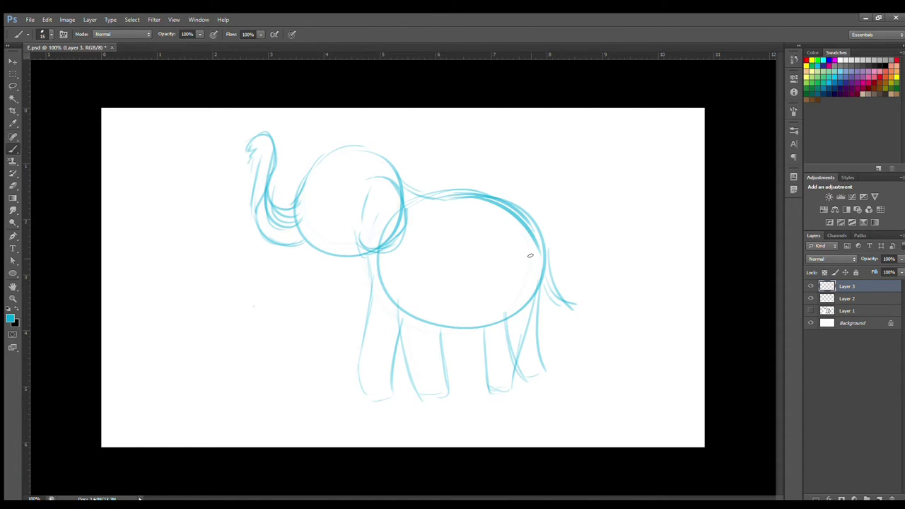
pyautogui.moveTo(319, 184); pyautogui.dragTo(321, 178)
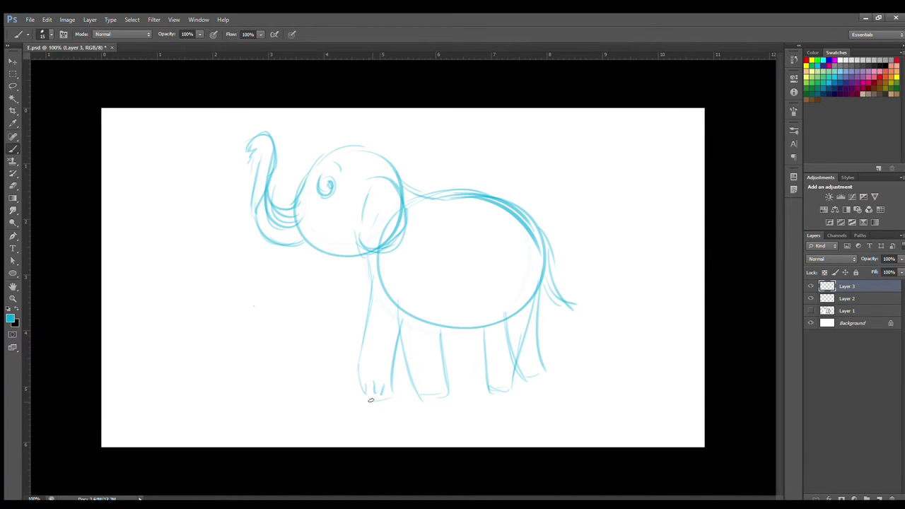
# - Lasso the elephant's legs and shorten them slightly with Free Transform, keeping them attached to the body
pyautogui.press('l')
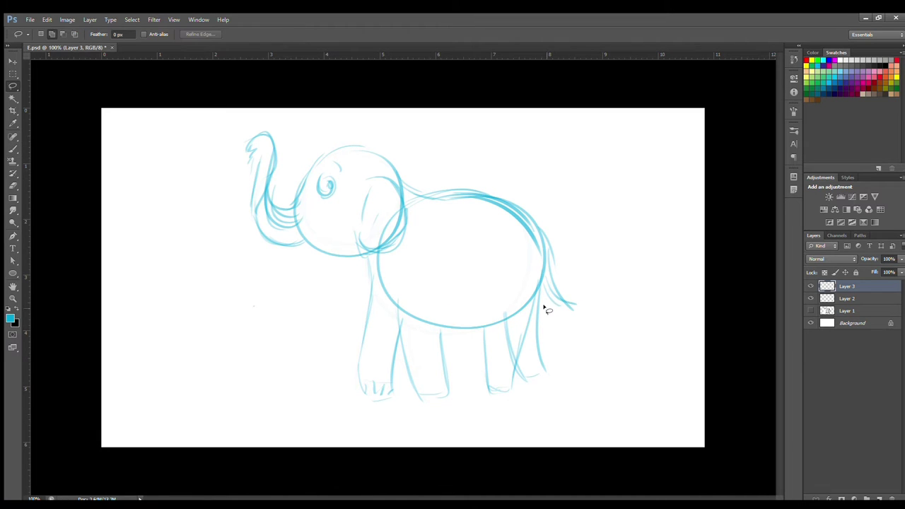
pyautogui.moveTo(544, 293)
pyautogui.mouseDown()
pyautogui.moveTo(520, 319)
pyautogui.moveTo(439, 330)
pyautogui.moveTo(393, 308)
pyautogui.moveTo(367, 259)
pyautogui.moveTo(403, 445)
pyautogui.moveTo(579, 357)
pyautogui.mouseUp()
pyautogui.hotkey('ctrl', 't')
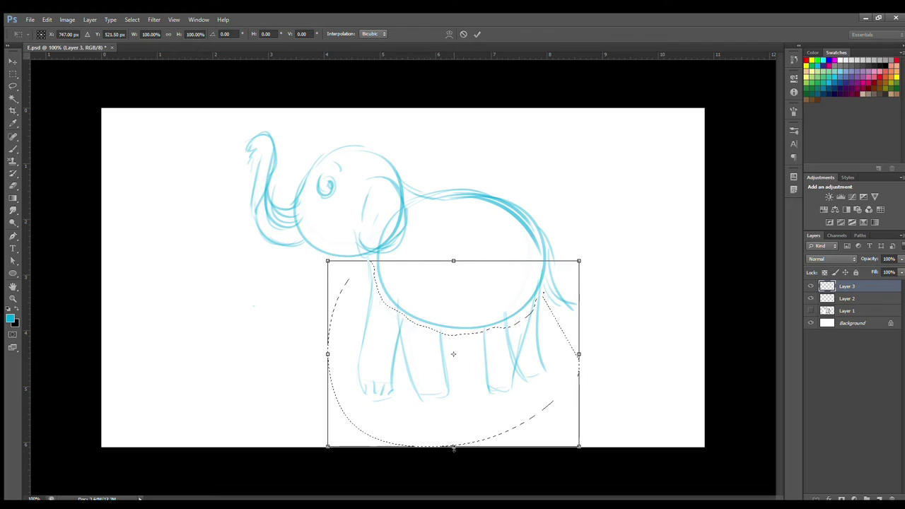
pyautogui.moveTo(457, 439); pyautogui.dragTo(456, 428)
pyautogui.press('Return')
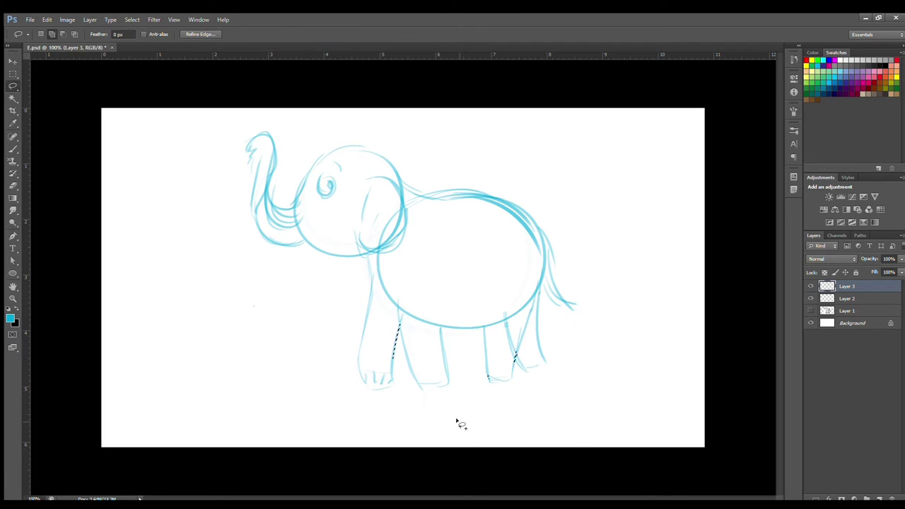
pyautogui.hotkey('ctrl', 'd')
# - Move the whole elephant sketch on Layer 3 slightly down the canvas with Free Transform
pyautogui.hotkey('ctrl', 't')
pyautogui.moveTo(531, 321); pyautogui.dragTo(530, 334)
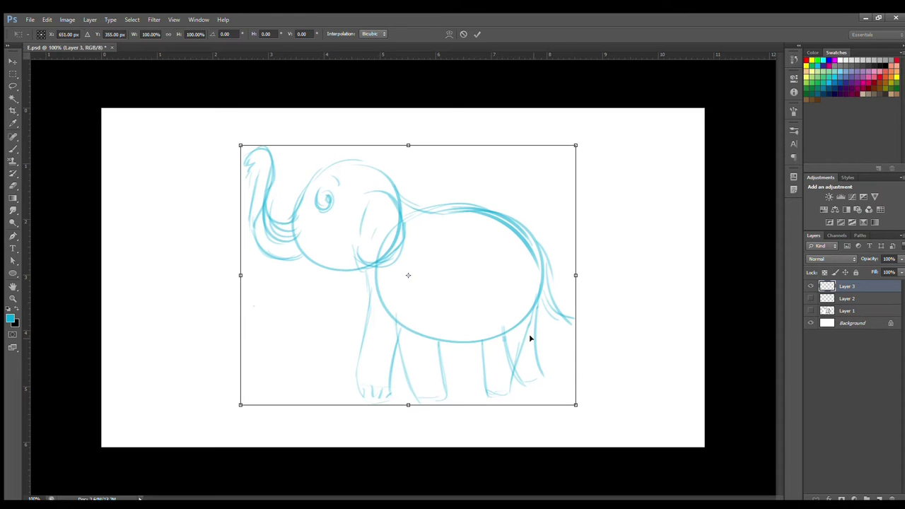
pyautogui.press('Return')
pyautogui.press('l')
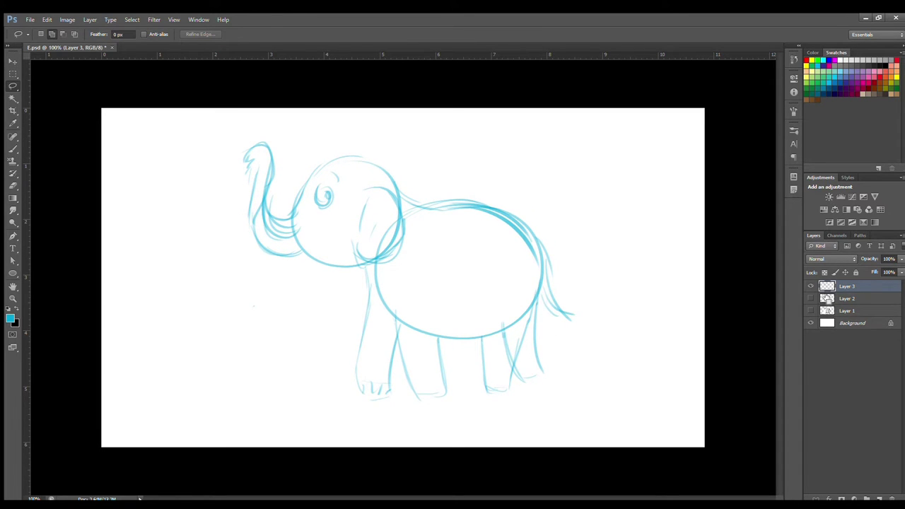
# - Create a new layer above the sketch and ink the top of the head and forehead with a size 7 black brush
pyautogui.hotkey('ctrl', 'shift', 'alt', 'n')
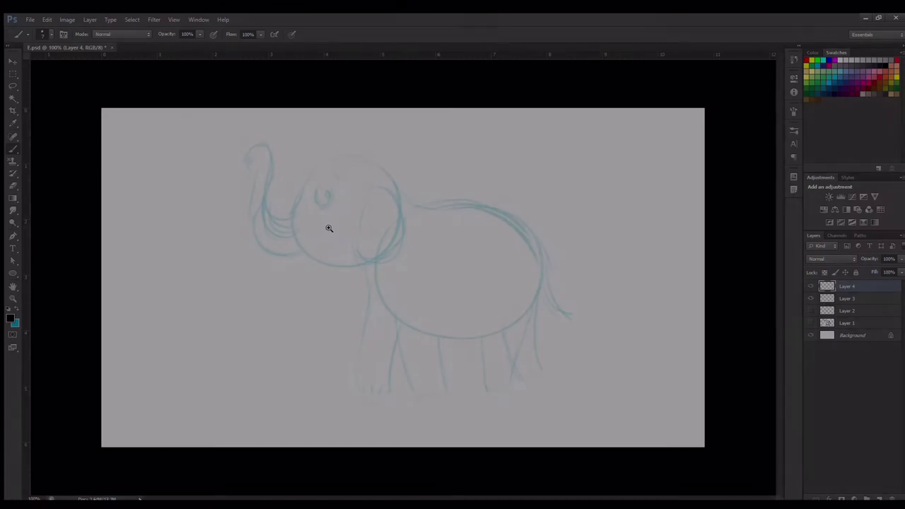
pyautogui.scroll(4, 333, 223)
pyautogui.moveTo(340, 212); pyautogui.dragTo(355, 310)
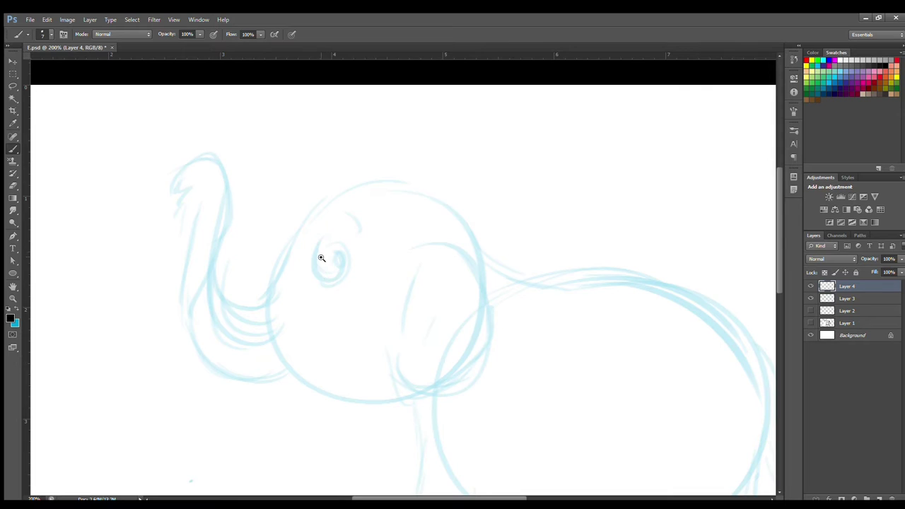
pyautogui.click(321, 258)
pyautogui.moveTo(327, 169); pyautogui.dragTo(511, 182)
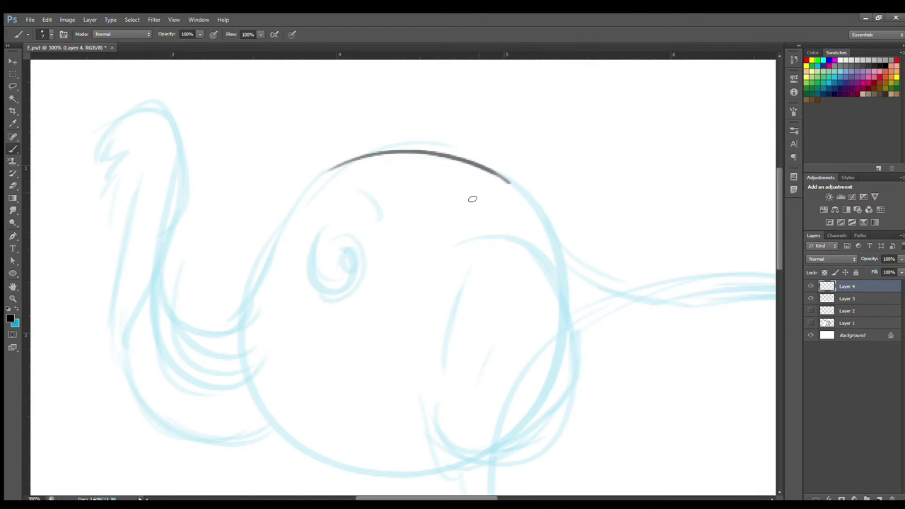
pyautogui.moveTo(332, 168); pyautogui.dragTo(245, 319)
pyautogui.hotkey('ctrl', 'z')
pyautogui.moveTo(344, 165); pyautogui.dragTo(244, 309)
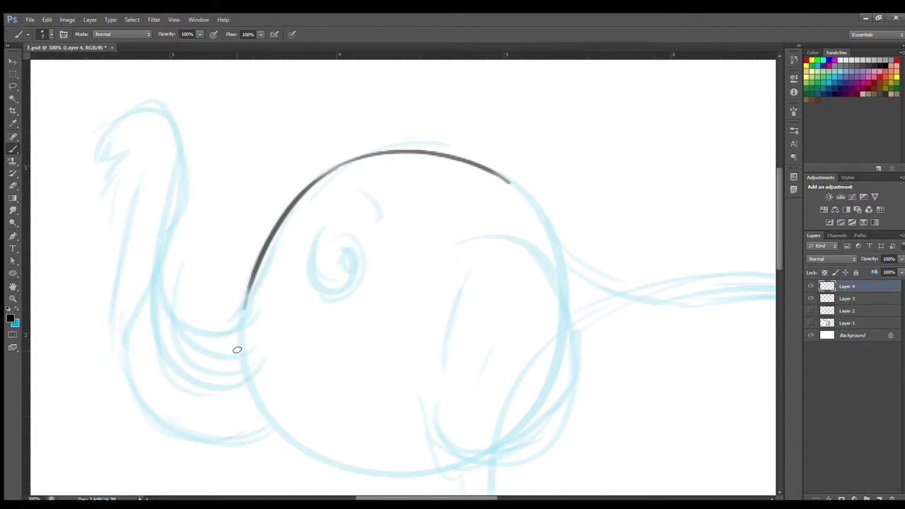
# - Ink the trunk's inner edge in black, from the curled tip down to the bend near the face
pyautogui.moveTo(166, 208); pyautogui.dragTo(233, 223)
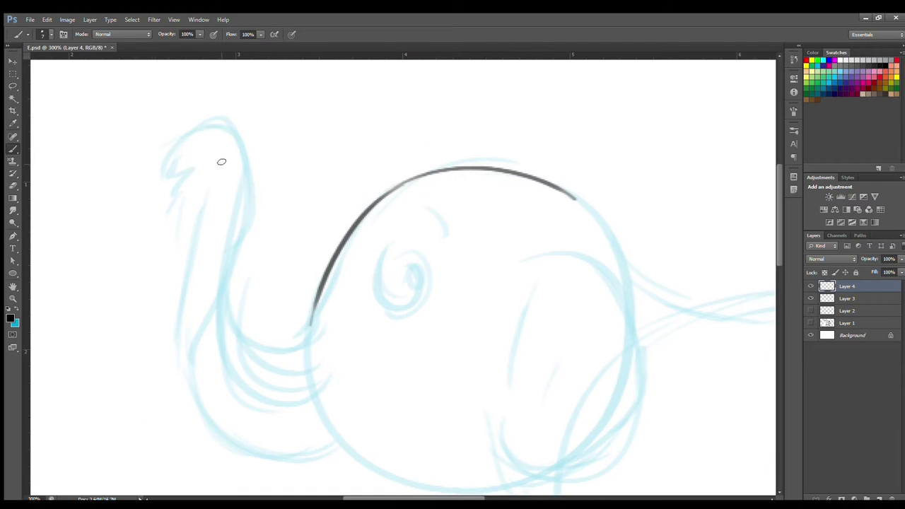
pyautogui.moveTo(157, 152)
pyautogui.mouseDown()
pyautogui.moveTo(256, 176)
pyautogui.moveTo(232, 269)
pyautogui.mouseUp()
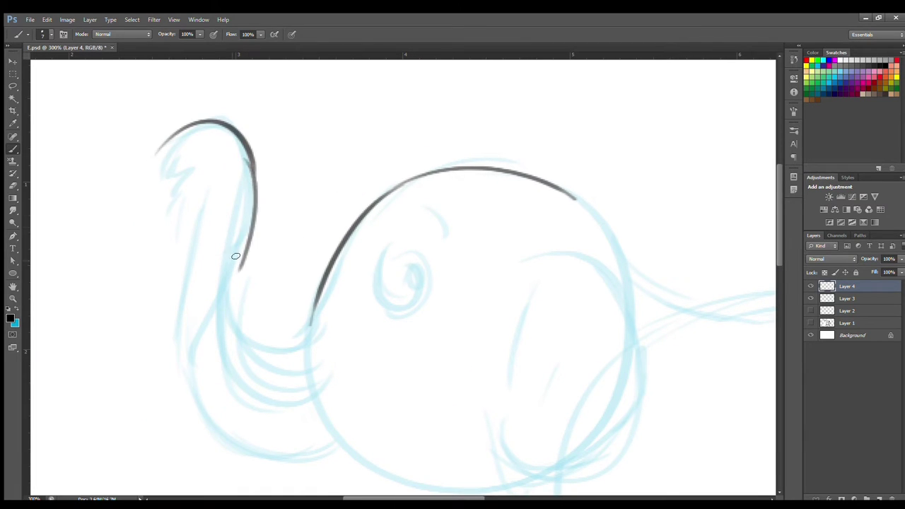
pyautogui.hotkey('ctrl', 'z')
pyautogui.moveTo(254, 165); pyautogui.dragTo(226, 282)
pyautogui.hotkey('ctrl', 'z')
pyautogui.hotkey('ctrl', 'z')
pyautogui.moveTo(255, 159)
pyautogui.mouseDown()
pyautogui.moveTo(249, 234)
pyautogui.moveTo(230, 283)
pyautogui.mouseUp()
pyautogui.hotkey('ctrl', 'z')
pyautogui.moveTo(253, 173)
pyautogui.mouseDown()
pyautogui.moveTo(233, 298)
pyautogui.moveTo(248, 352)
pyautogui.mouseUp()
pyautogui.hotkey('ctrl', 'z')
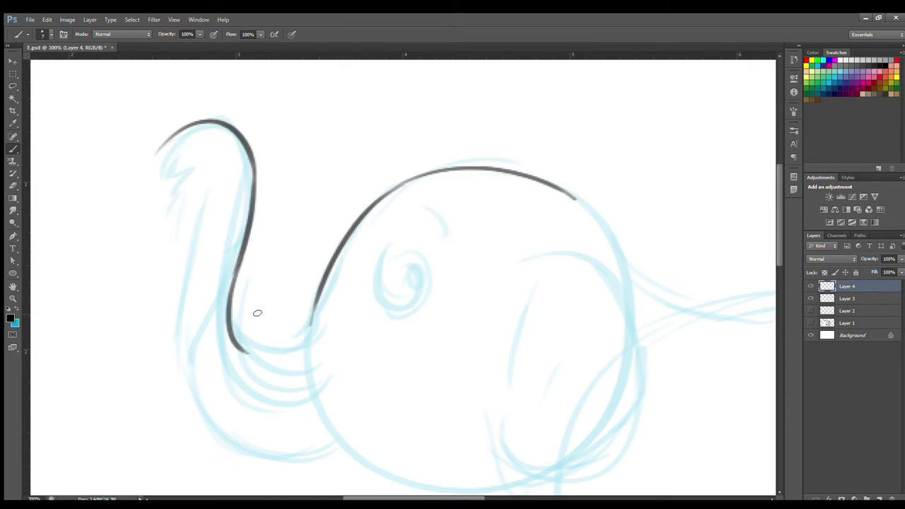
# - Join the trunk's inner edge to the forehead line with a smooth U-shaped curve
pyautogui.moveTo(312, 310)
pyautogui.mouseDown()
pyautogui.moveTo(303, 338)
pyautogui.moveTo(266, 353)
pyautogui.moveTo(287, 356)
pyautogui.moveTo(306, 339)
pyautogui.mouseUp()
pyautogui.hotkey('ctrl', 'z')
pyautogui.hotkey('ctrl', 'z')
pyautogui.moveTo(241, 349); pyautogui.dragTo(303, 339)
pyautogui.hotkey('ctrl', 'z')
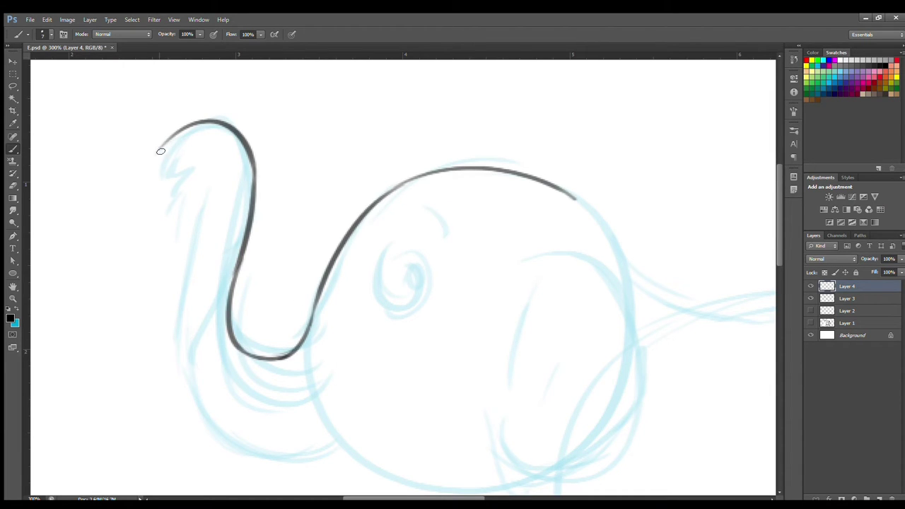
# - Ink the notched trunk tip and the outer edge of the trunk down to its lower bend
pyautogui.moveTo(158, 153)
pyautogui.mouseDown()
pyautogui.moveTo(180, 153)
pyautogui.moveTo(176, 161)
pyautogui.moveTo(166, 153)
pyautogui.moveTo(184, 181)
pyautogui.moveTo(181, 166)
pyautogui.moveTo(183, 189)
pyautogui.moveTo(195, 185)
pyautogui.moveTo(178, 334)
pyautogui.moveTo(210, 286)
pyautogui.moveTo(191, 299)
pyautogui.moveTo(178, 285)
pyautogui.moveTo(293, 311)
pyautogui.mouseUp()
pyautogui.hotkey('ctrl', 'z')
pyautogui.hotkey('ctrl', 'z')
pyautogui.hotkey('ctrl', 'z')
pyautogui.press('e')
pyautogui.press('b')
pyautogui.hotkey('ctrl', 'z')
# - Ink the bottom curve of the trunk, running smoothly into the cheek
pyautogui.moveTo(184, 289); pyautogui.dragTo(316, 291)
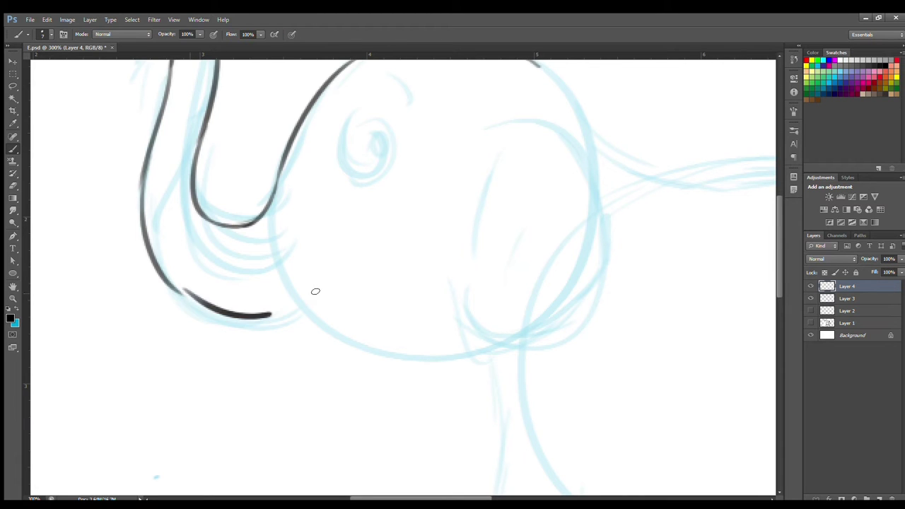
pyautogui.hotkey('ctrl', 'z')
pyautogui.moveTo(173, 286)
pyautogui.mouseDown()
pyautogui.moveTo(304, 310)
pyautogui.moveTo(319, 271)
pyautogui.moveTo(294, 296)
pyautogui.moveTo(359, 281)
pyautogui.mouseUp()
pyautogui.hotkey('ctrl', '-')
pyautogui.hotkey('ctrl', '+')
pyautogui.hotkey('ctrl', 'z')
# - Ink the pointed shape below the trunk and the lower jaw line back to the ear
pyautogui.moveTo(294, 301)
pyautogui.mouseDown()
pyautogui.moveTo(354, 290)
pyautogui.moveTo(515, 293)
pyautogui.mouseUp()
pyautogui.hotkey('ctrl', 'z')
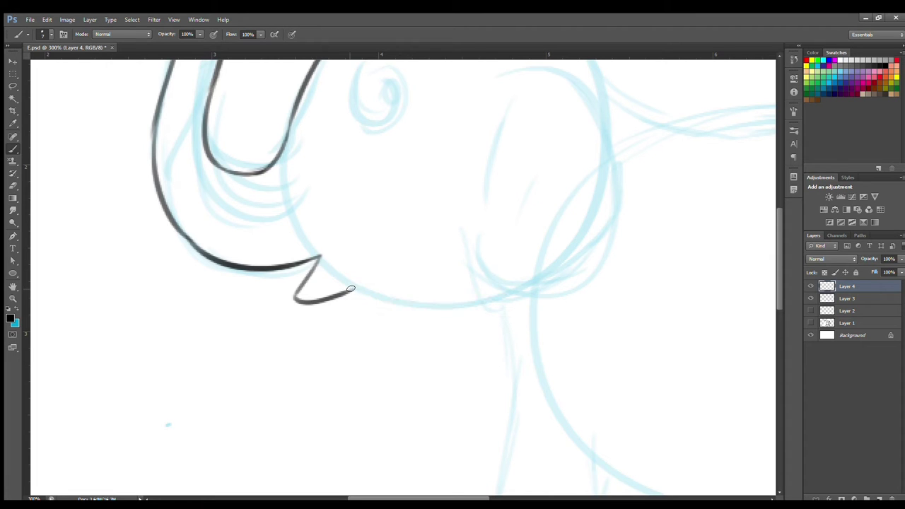
pyautogui.moveTo(351, 290)
pyautogui.mouseDown()
pyautogui.moveTo(402, 299)
pyautogui.moveTo(540, 289)
pyautogui.mouseUp()
pyautogui.scroll(-2, 543, 259)
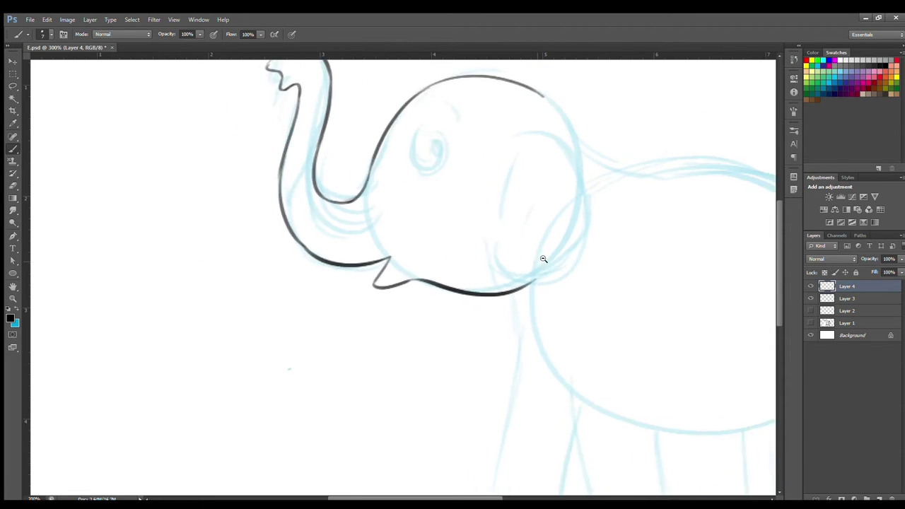
# - Ink the eye over the sketch as a round outline with a smaller pupil circle inside
pyautogui.keyDown('ctrl'); pyautogui.click(329, 203); pyautogui.keyUp('ctrl')
pyautogui.keyDown('ctrl'); pyautogui.click(329, 203); pyautogui.keyUp('ctrl')
pyautogui.moveTo(278, 219); pyautogui.dragTo(329, 261)
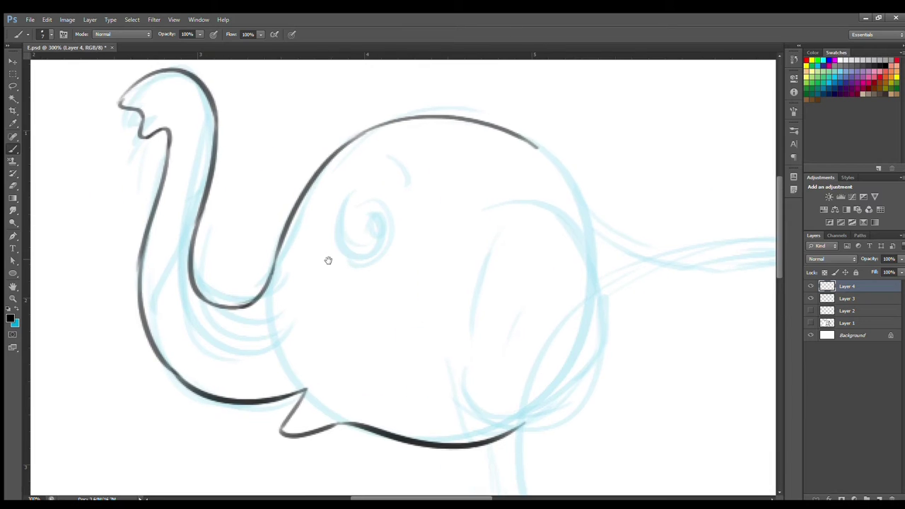
pyautogui.keyDown('ctrl'); pyautogui.click(334, 262); pyautogui.keyUp('ctrl')
pyautogui.moveTo(343, 225)
pyautogui.mouseDown()
pyautogui.moveTo(351, 285)
pyautogui.moveTo(338, 221)
pyautogui.moveTo(354, 197)
pyautogui.moveTo(341, 200)
pyautogui.moveTo(354, 202)
pyautogui.moveTo(347, 241)
pyautogui.moveTo(401, 242)
pyautogui.mouseUp()
pyautogui.hotkey('ctrl', 'z')
pyautogui.hotkey('ctrl', 'z')
pyautogui.hotkey('ctrl', 'z')
# - Select the pupil's interior with the Magic Wand, paint it black, and deselect it
pyautogui.press('w')
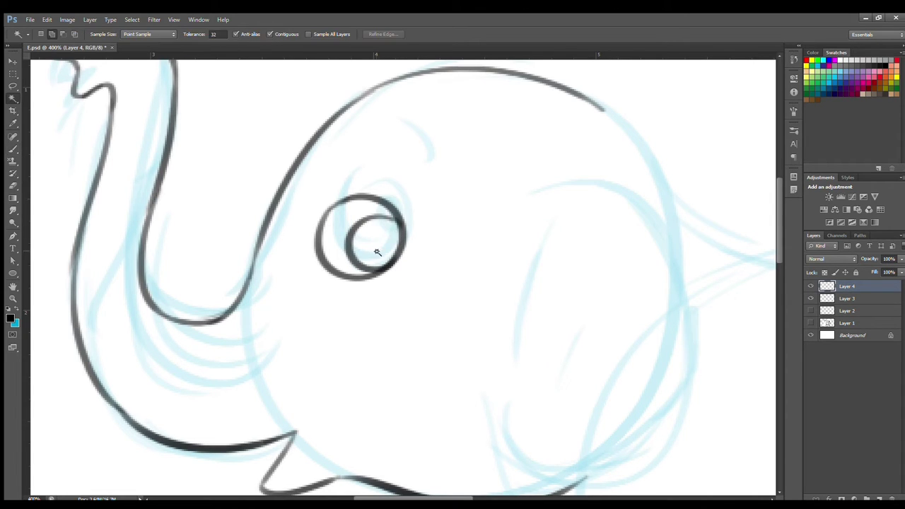
pyautogui.click(377, 251)
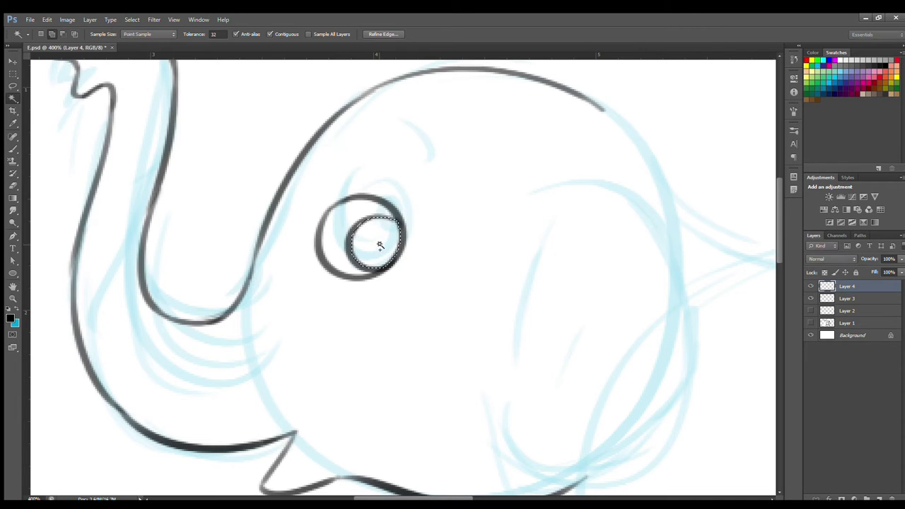
pyautogui.press('b')
pyautogui.moveTo(368, 280)
pyautogui.mouseDown()
pyautogui.moveTo(367, 237)
pyautogui.moveTo(381, 259)
pyautogui.moveTo(401, 212)
pyautogui.mouseUp()
pyautogui.moveTo(365, 248); pyautogui.dragTo(358, 258)
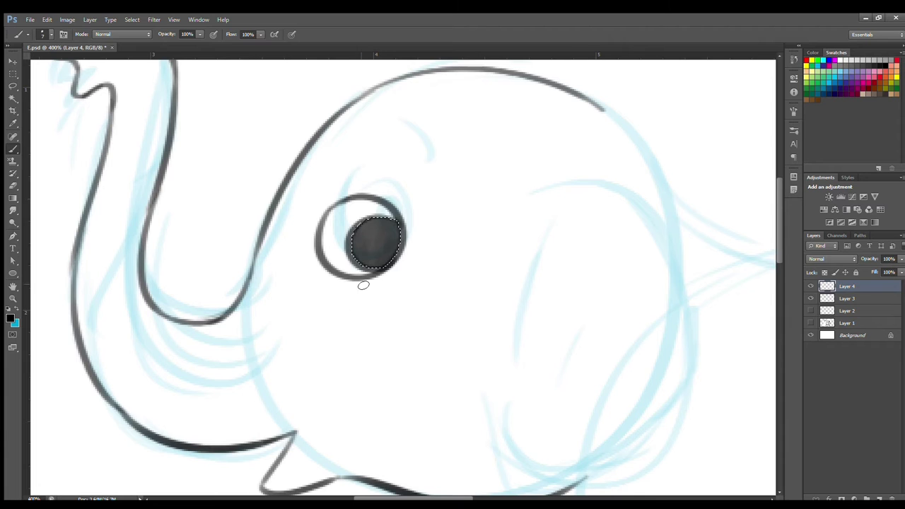
pyautogui.hotkey('ctrl', 'd')
# - Erase two small round highlights in the pupil, one at its upper right and one at its lower left
pyautogui.press('e')
pyautogui.moveTo(389, 230); pyautogui.dragTo(389, 231)
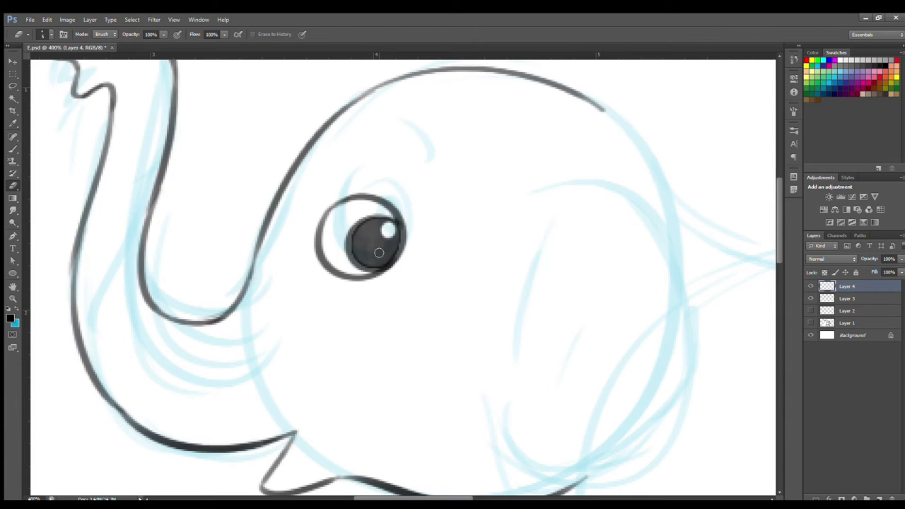
pyautogui.click(361, 252)
# - Ink a thick, tapered, arched eyebrow above the eye
pyautogui.keyDown('alt'); pyautogui.click(447, 229); pyautogui.keyUp('alt')
pyautogui.keyDown('alt'); pyautogui.click(449, 227); pyautogui.keyUp('alt')
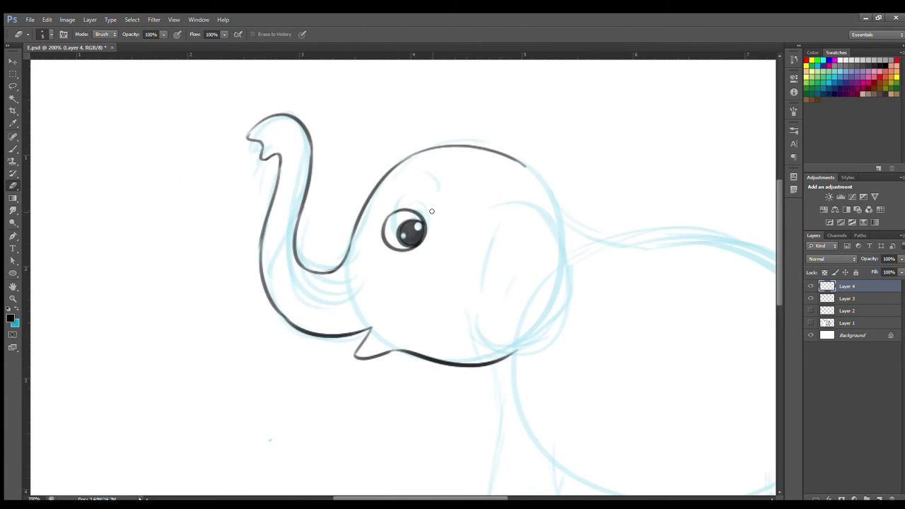
pyautogui.press('b')
pyautogui.click(406, 195)
pyautogui.moveTo(397, 172); pyautogui.dragTo(455, 199)
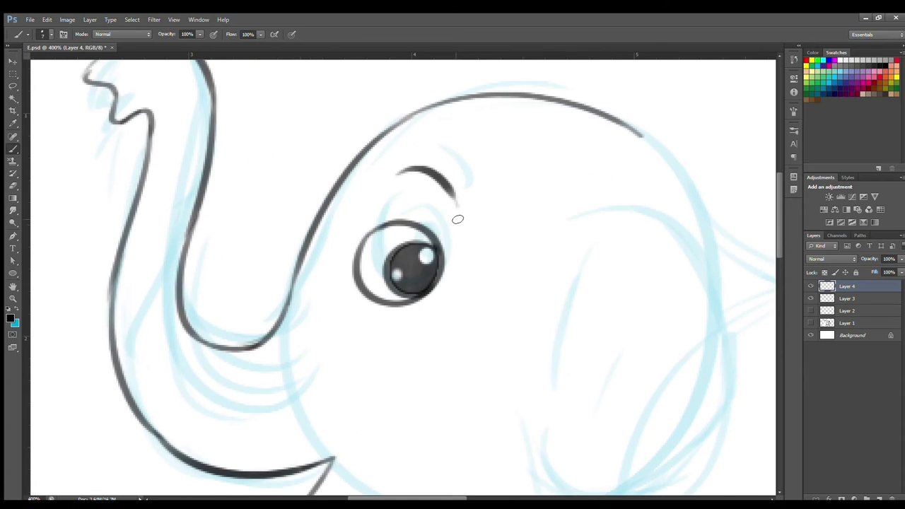
pyautogui.moveTo(400, 176)
pyautogui.mouseDown()
pyautogui.moveTo(454, 199)
pyautogui.moveTo(393, 176)
pyautogui.mouseUp()
pyautogui.press('e')
# - Ink the ear's outer outline over the sketch with an arched rear edge and a rounded front and lower edge
pyautogui.scroll(-1, 453, 212)
pyautogui.press('b')
pyautogui.moveTo(518, 166)
pyautogui.mouseDown()
pyautogui.moveTo(470, 167)
pyautogui.moveTo(535, 265)
pyautogui.mouseUp()
pyautogui.moveTo(440, 182)
pyautogui.mouseDown()
pyautogui.moveTo(548, 311)
pyautogui.moveTo(542, 334)
pyautogui.mouseUp()
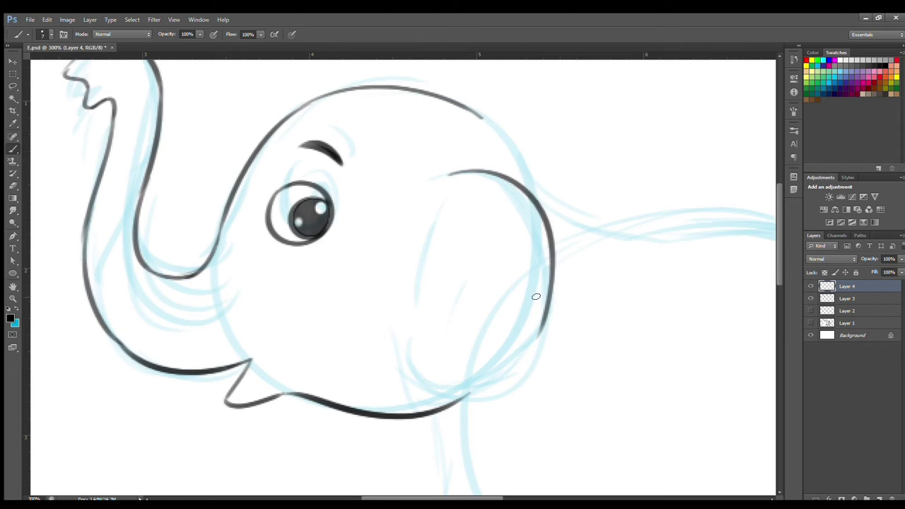
pyautogui.moveTo(427, 235)
pyautogui.mouseDown()
pyautogui.moveTo(418, 359)
pyautogui.moveTo(506, 377)
pyautogui.mouseUp()
pyautogui.hotkey('ctrl', 'z')
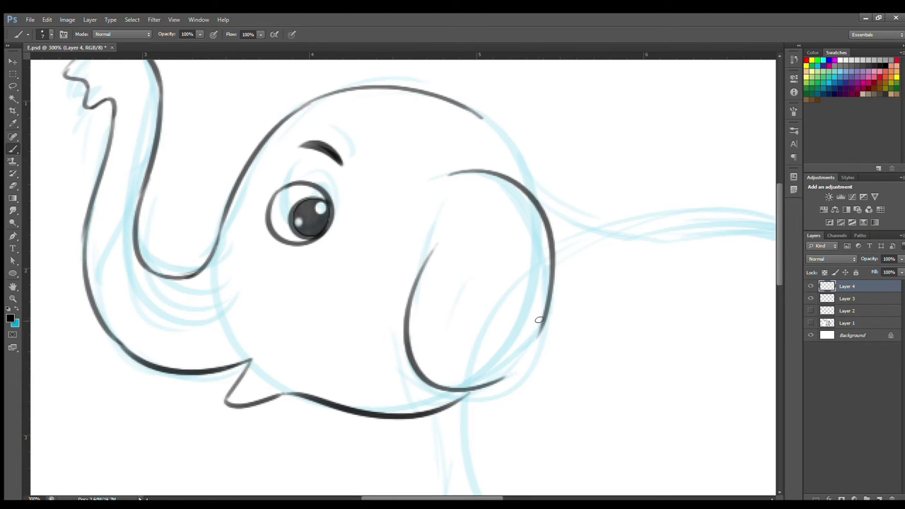
pyautogui.moveTo(543, 316)
pyautogui.mouseDown()
pyautogui.moveTo(528, 361)
pyautogui.moveTo(492, 382)
pyautogui.mouseUp()
pyautogui.hotkey('ctrl', 'z')
pyautogui.hotkey('ctrl', 'z')
# - Ink a curved inner fold line inside the rear edge of the ear
pyautogui.moveTo(459, 208)
pyautogui.mouseDown()
pyautogui.moveTo(532, 244)
pyautogui.moveTo(537, 261)
pyautogui.moveTo(498, 339)
pyautogui.mouseUp()
pyautogui.hotkey('ctrl', 'z')
pyautogui.moveTo(534, 266)
pyautogui.mouseDown()
pyautogui.moveTo(512, 325)
pyautogui.moveTo(484, 353)
pyautogui.moveTo(497, 346)
pyautogui.mouseUp()
pyautogui.hotkey('ctrl', 'z')
pyautogui.keyDown('alt'); pyautogui.click(559, 274); pyautogui.keyUp('alt')
pyautogui.keyDown('alt'); pyautogui.click(559, 276); pyautogui.keyUp('alt')
pyautogui.keyDown('alt'); pyautogui.click(529, 289); pyautogui.keyUp('alt')
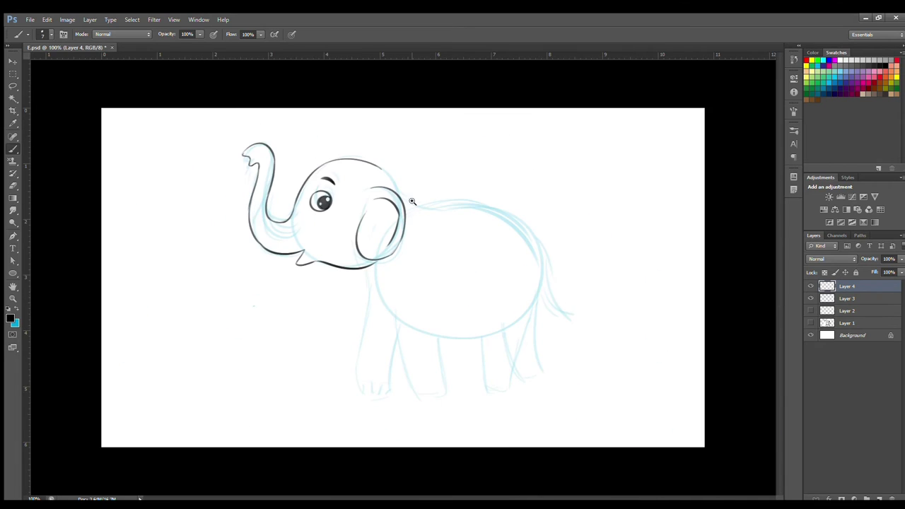
# - Ink the back of the head curving down behind the ear into the neck
pyautogui.keyDown('ctrl'); pyautogui.click(412, 202); pyautogui.keyUp('ctrl')
pyautogui.keyDown('ctrl'); pyautogui.click(353, 147); pyautogui.keyUp('ctrl')
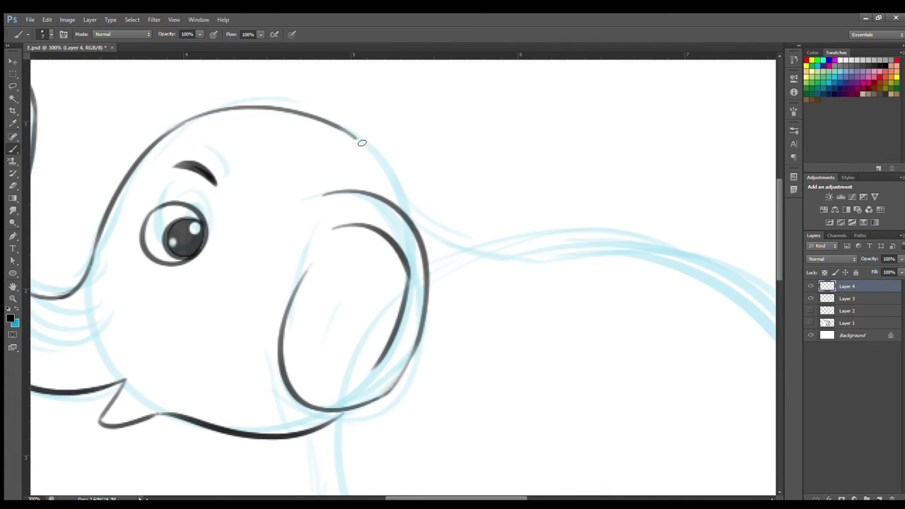
pyautogui.moveTo(357, 138); pyautogui.dragTo(417, 208)
pyautogui.hotkey('ctrl', 'z')
pyautogui.moveTo(345, 138)
pyautogui.mouseDown()
pyautogui.moveTo(408, 207)
pyautogui.moveTo(465, 226)
pyautogui.moveTo(652, 227)
pyautogui.mouseUp()
pyautogui.hotkey('ctrl', 'z')
pyautogui.hotkey('ctrl', 'z')
pyautogui.moveTo(401, 193); pyautogui.dragTo(486, 250)
pyautogui.hotkey('ctrl', 'z')
pyautogui.moveTo(402, 191)
pyautogui.mouseDown()
pyautogui.moveTo(492, 249)
pyautogui.moveTo(496, 173)
pyautogui.mouseUp()
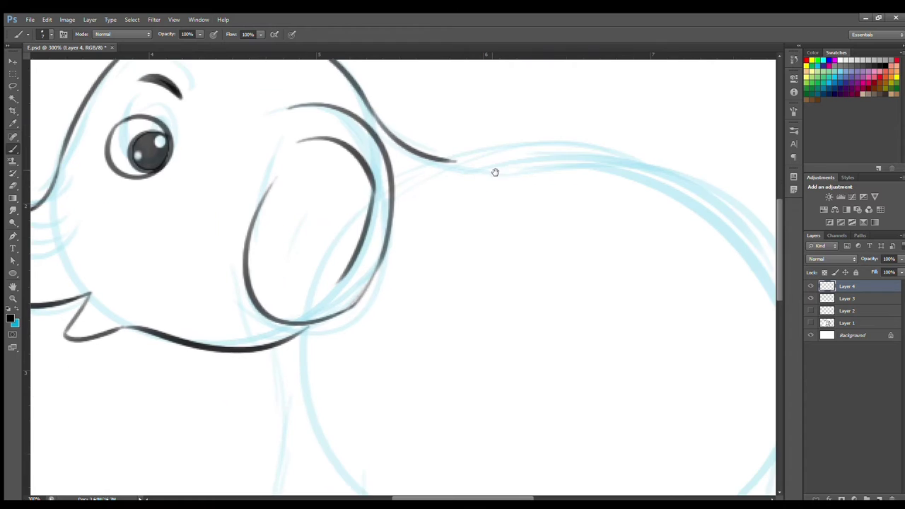
# - Ink the back contour from the neck over the rump down to the base of the tail
pyautogui.moveTo(443, 159); pyautogui.dragTo(665, 163)
pyautogui.hotkey('ctrl', 'z')
pyautogui.moveTo(445, 160); pyautogui.dragTo(681, 174)
pyautogui.keyDown('alt'); pyautogui.click(625, 191); pyautogui.keyUp('alt')
pyautogui.moveTo(608, 227); pyautogui.dragTo(551, 185)
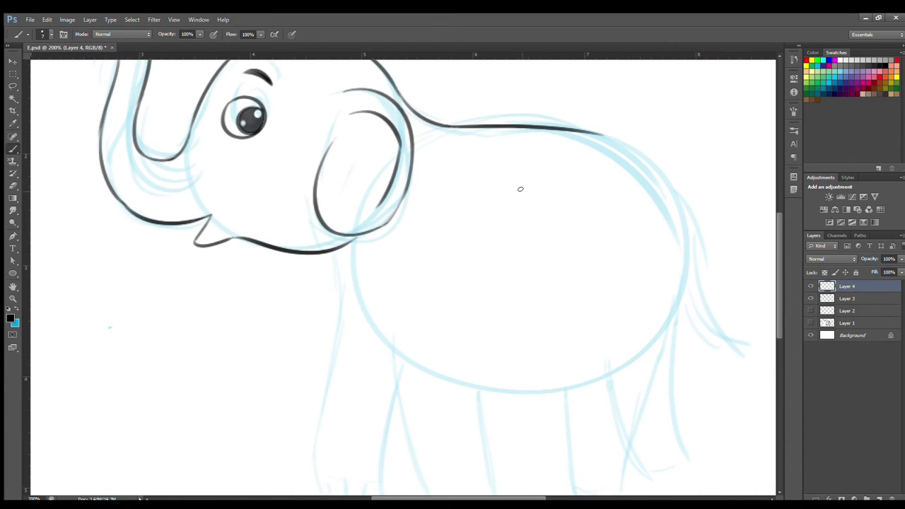
pyautogui.hotkey('ctrl', 'z')
pyautogui.moveTo(446, 127)
pyautogui.mouseDown()
pyautogui.moveTo(625, 156)
pyautogui.moveTo(674, 234)
pyautogui.mouseUp()
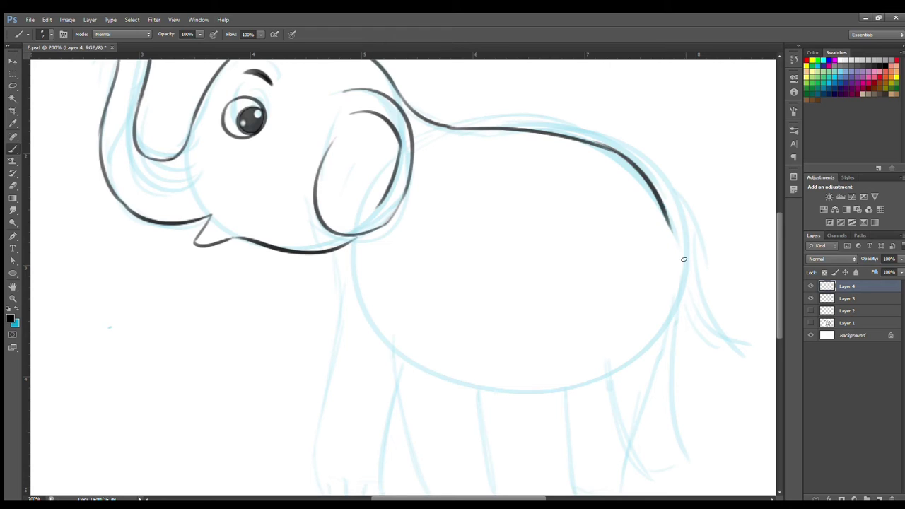
pyautogui.hotkey('ctrl', 'z')
pyautogui.moveTo(616, 148)
pyautogui.mouseDown()
pyautogui.moveTo(698, 245)
pyautogui.moveTo(684, 256)
pyautogui.mouseUp()
pyautogui.hotkey('ctrl', 'z')
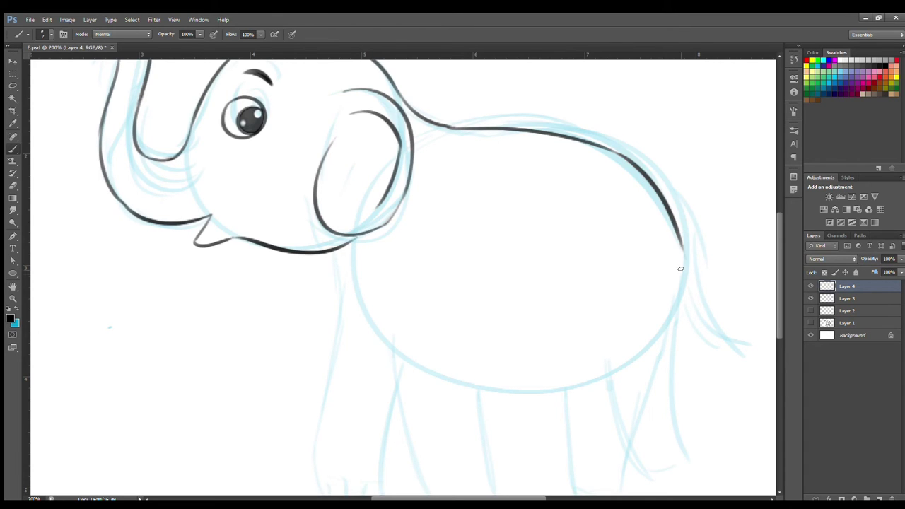
# - Ink the chest curve below the ear and the front edge of the near front leg
pyautogui.moveTo(379, 329); pyautogui.dragTo(359, 255)
pyautogui.moveTo(326, 177)
pyautogui.mouseDown()
pyautogui.moveTo(366, 269)
pyautogui.moveTo(395, 296)
pyautogui.mouseUp()
pyautogui.hotkey('ctrl', 'z')
pyautogui.moveTo(335, 191)
pyautogui.mouseDown()
pyautogui.moveTo(387, 293)
pyautogui.moveTo(415, 400)
pyautogui.mouseUp()
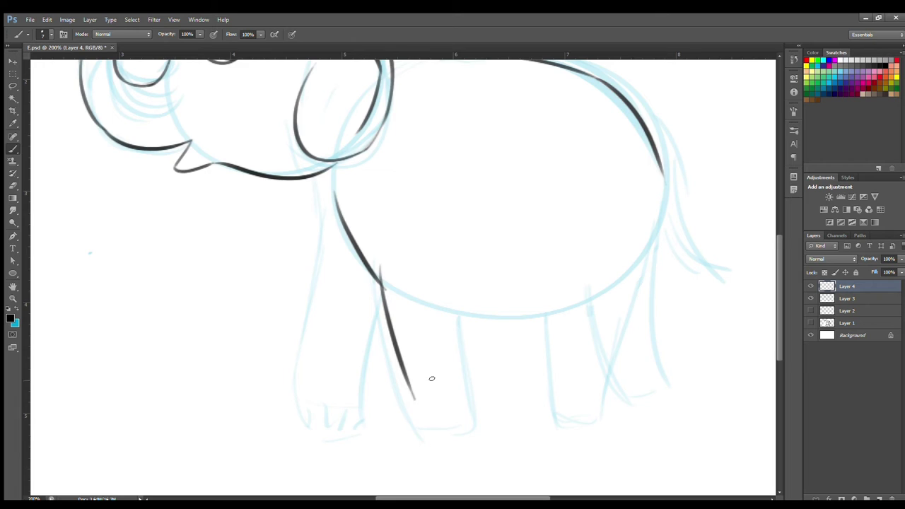
# - Ink the rear edge of the near front leg, starting slightly above the belly line
pyautogui.moveTo(437, 336); pyautogui.dragTo(424, 324)
pyautogui.moveTo(450, 286); pyautogui.dragTo(467, 404)
pyautogui.hotkey('ctrl', 'z')
pyautogui.hotkey('ctrl', 'z')
pyautogui.hotkey('ctrl', 'z')
pyautogui.moveTo(463, 281)
pyautogui.mouseDown()
pyautogui.moveTo(466, 402)
pyautogui.moveTo(461, 286)
pyautogui.mouseUp()
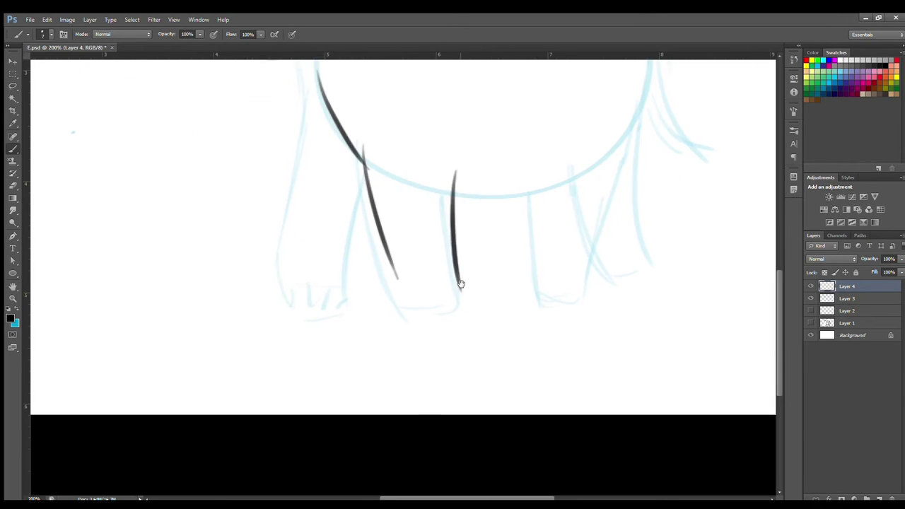
# - Close the near front foot with a curved sole and ink two arched toenails on it
pyautogui.hotkey('ctrl', '+')
pyautogui.moveTo(385, 274)
pyautogui.mouseDown()
pyautogui.moveTo(392, 296)
pyautogui.moveTo(429, 309)
pyautogui.moveTo(480, 300)
pyautogui.mouseUp()
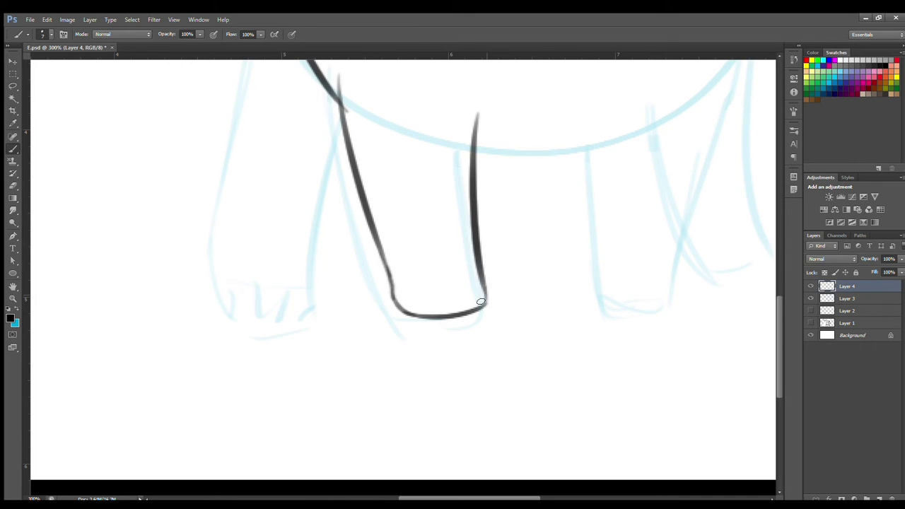
pyautogui.hotkey('ctrl', 'z')
pyautogui.moveTo(404, 310); pyautogui.dragTo(448, 316)
pyautogui.hotkey('ctrl', 'z')
pyautogui.keyDown('alt'); pyautogui.click(470, 283); pyautogui.keyUp('alt')
pyautogui.keyDown('alt'); pyautogui.click(472, 280); pyautogui.keyUp('alt')
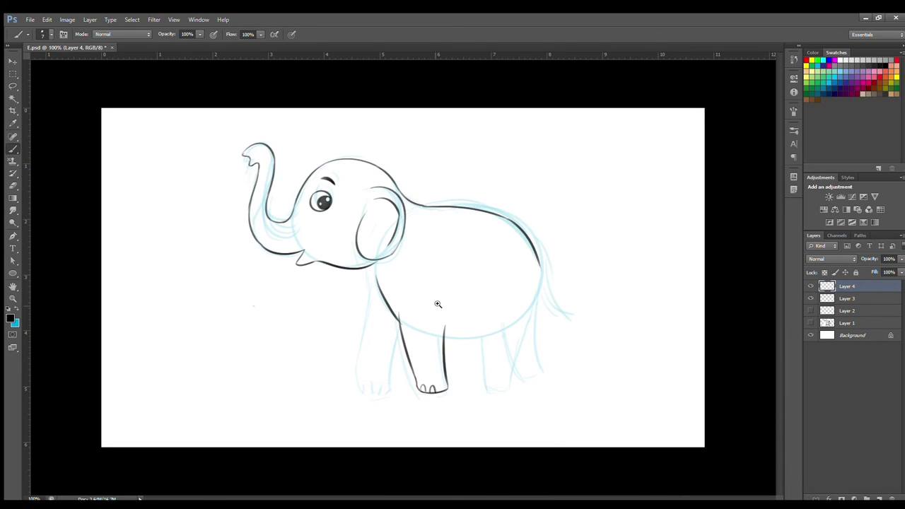
# - Ink the short throat line under the jaw and the upper front edge of the far front leg
pyautogui.click(438, 304)
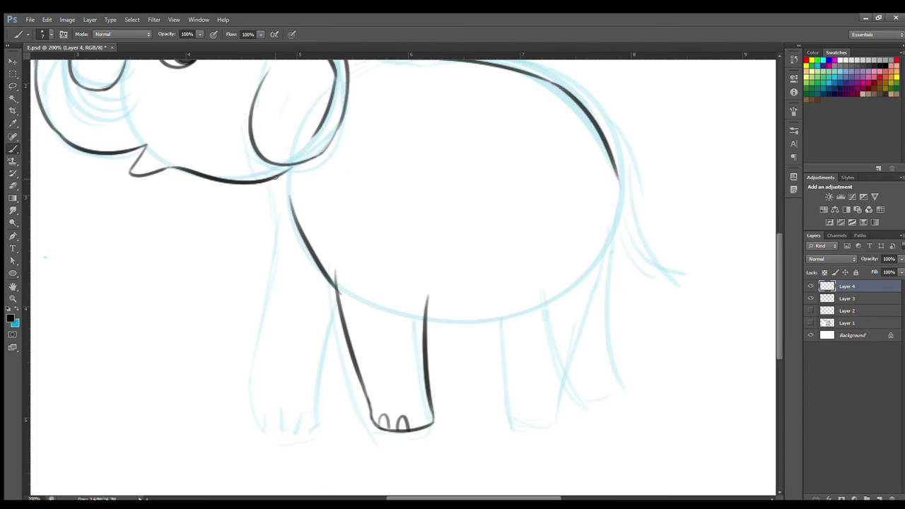
pyautogui.hotkey('ctrl', 'z')
pyautogui.moveTo(276, 177)
pyautogui.mouseDown()
pyautogui.moveTo(285, 236)
pyautogui.moveTo(269, 389)
pyautogui.mouseUp()
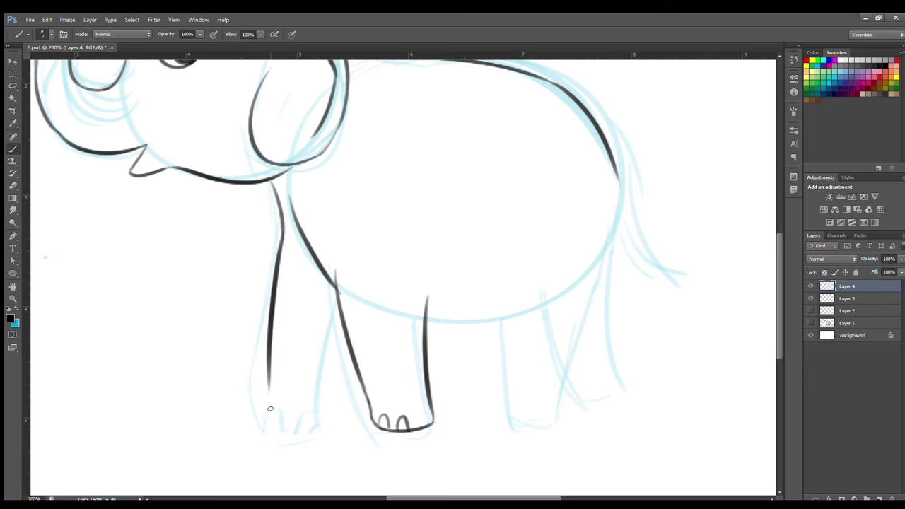
pyautogui.hotkey('ctrl', 'z')
pyautogui.moveTo(283, 227); pyautogui.dragTo(263, 365)
# - Ink the upper rear edge of the far front leg, starting at the near front leg
pyautogui.moveTo(337, 289); pyautogui.dragTo(317, 412)
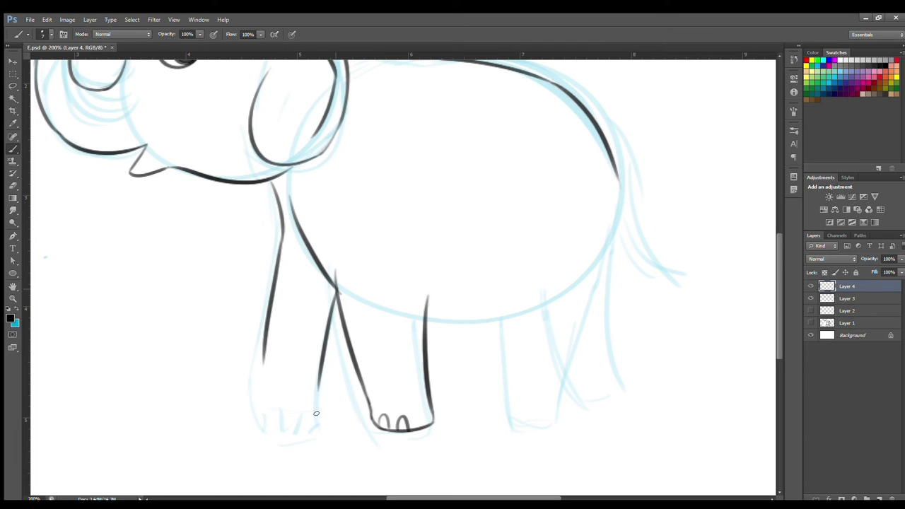
pyautogui.hotkey('ctrl', 'z')
pyautogui.moveTo(339, 297); pyautogui.dragTo(322, 378)
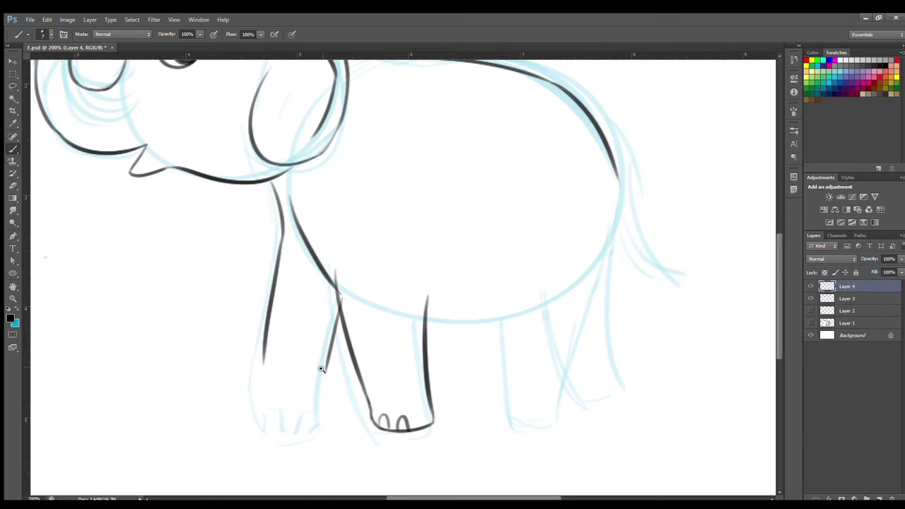
pyautogui.click(321, 369)
pyautogui.hotkey('ctrl', 'z')
pyautogui.moveTo(350, 293)
pyautogui.mouseDown()
pyautogui.moveTo(314, 394)
pyautogui.moveTo(316, 305)
pyautogui.mouseUp()
pyautogui.hotkey('ctrl', 'z')
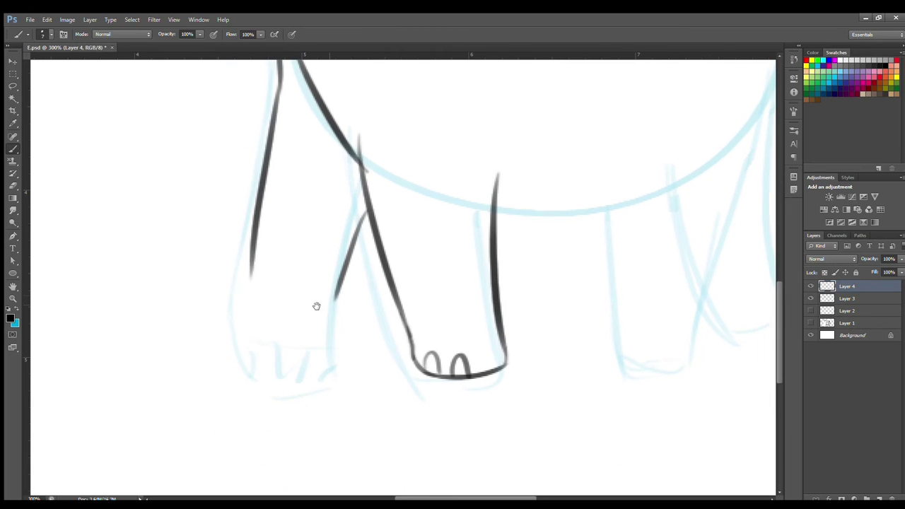
# - Extend the front edge of the far front leg down to the foot
pyautogui.moveTo(251, 254)
pyautogui.mouseDown()
pyautogui.moveTo(246, 361)
pyautogui.moveTo(249, 348)
pyautogui.mouseUp()
pyautogui.hotkey('ctrl', 'z')
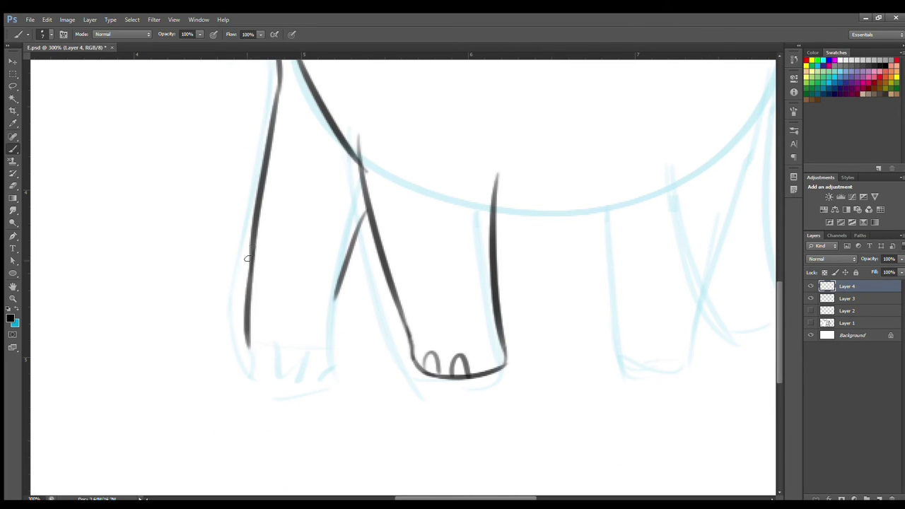
pyautogui.hotkey('ctrl', 'z')
pyautogui.moveTo(247, 258)
pyautogui.mouseDown()
pyautogui.moveTo(249, 343)
pyautogui.moveTo(345, 349)
pyautogui.mouseUp()
pyautogui.hotkey('ctrl', 'z')
# - Ink the sole and lower rear edge of the far front leg and add two toenails
pyautogui.moveTo(250, 344); pyautogui.dragTo(338, 345)
pyautogui.moveTo(340, 283); pyautogui.dragTo(333, 350)
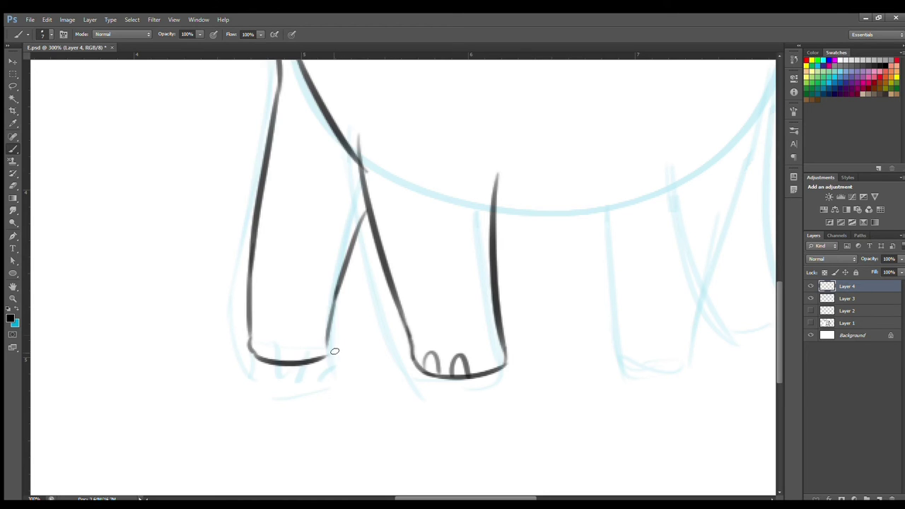
pyautogui.hotkey('ctrl', 'z')
pyautogui.moveTo(340, 280); pyautogui.dragTo(333, 338)
pyautogui.hotkey('ctrl', 'z')
pyautogui.moveTo(257, 353); pyautogui.dragTo(296, 359)
# - Ink the tail's outer edge as a smooth curve continuing down from the rump
pyautogui.keyDown('alt'); pyautogui.click(317, 334); pyautogui.keyUp('alt')
pyautogui.keyDown('alt'); pyautogui.click(319, 332); pyautogui.keyUp('alt')
pyautogui.keyDown('ctrl'); pyautogui.click(531, 289); pyautogui.keyUp('ctrl')
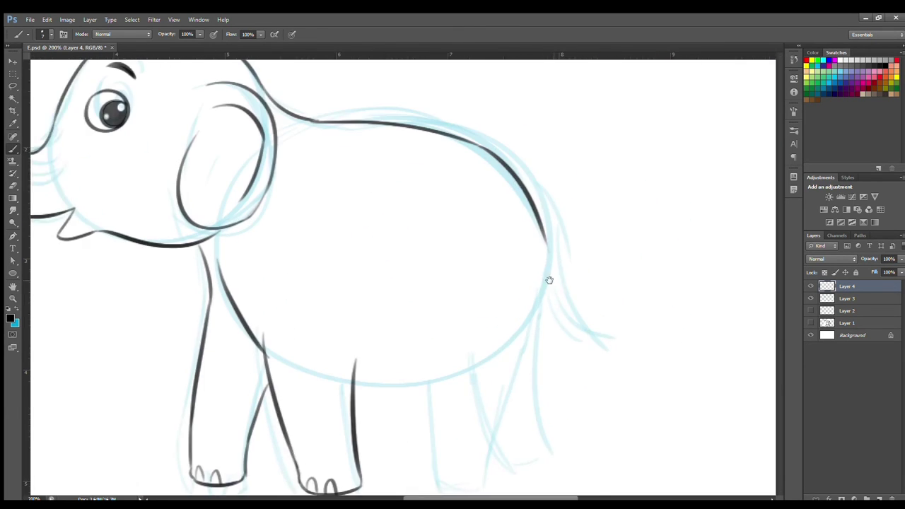
pyautogui.moveTo(550, 280); pyautogui.dragTo(464, 283)
pyautogui.moveTo(459, 243)
pyautogui.mouseDown()
pyautogui.moveTo(476, 337)
pyautogui.moveTo(510, 343)
pyautogui.mouseUp()
pyautogui.hotkey('ctrl', 'z')
pyautogui.hotkey('ctrl', 'z')
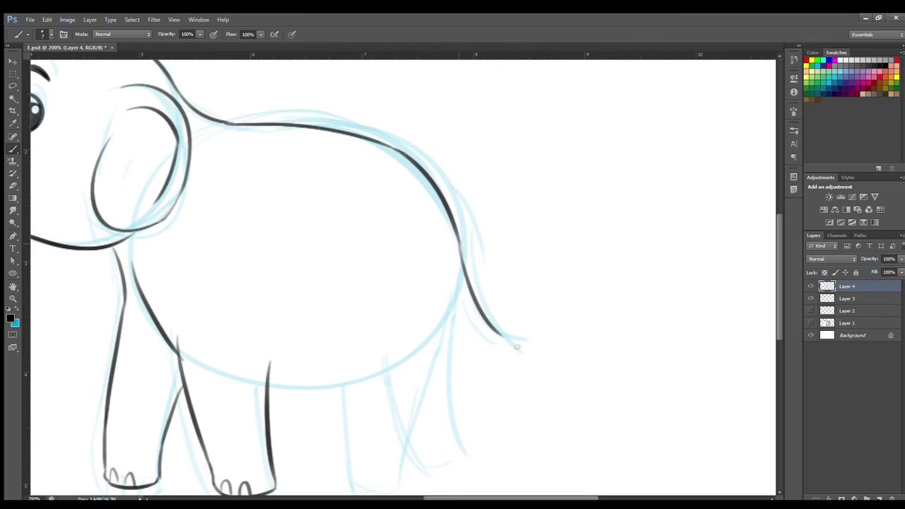
pyautogui.hotkey('ctrl', 'z')
pyautogui.moveTo(457, 237); pyautogui.dragTo(509, 347)
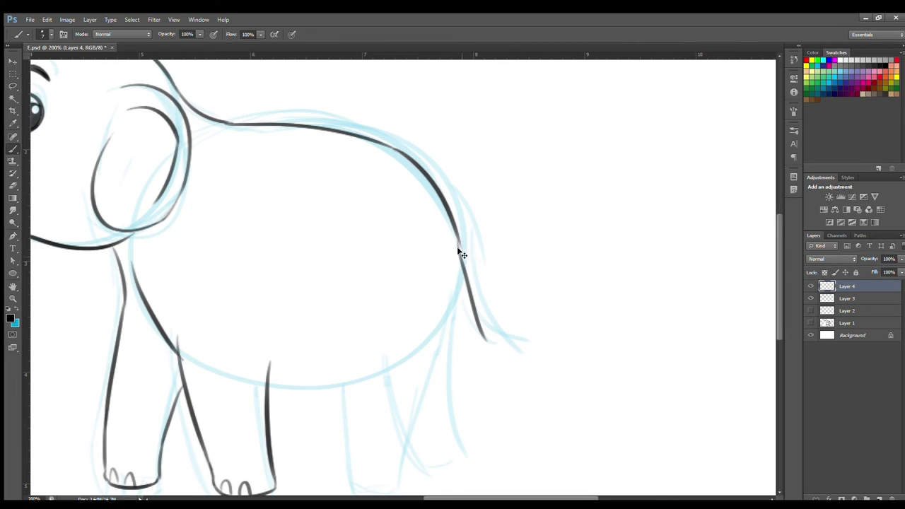
pyautogui.hotkey('ctrl', 'z')
pyautogui.moveTo(458, 242); pyautogui.dragTo(523, 344)
# - Ink the tail's inner edge alongside the outer one, narrowing toward the tip
pyautogui.moveTo(461, 296)
pyautogui.mouseDown()
pyautogui.moveTo(470, 328)
pyautogui.moveTo(494, 357)
pyautogui.mouseUp()
pyautogui.hotkey('ctrl', 'z')
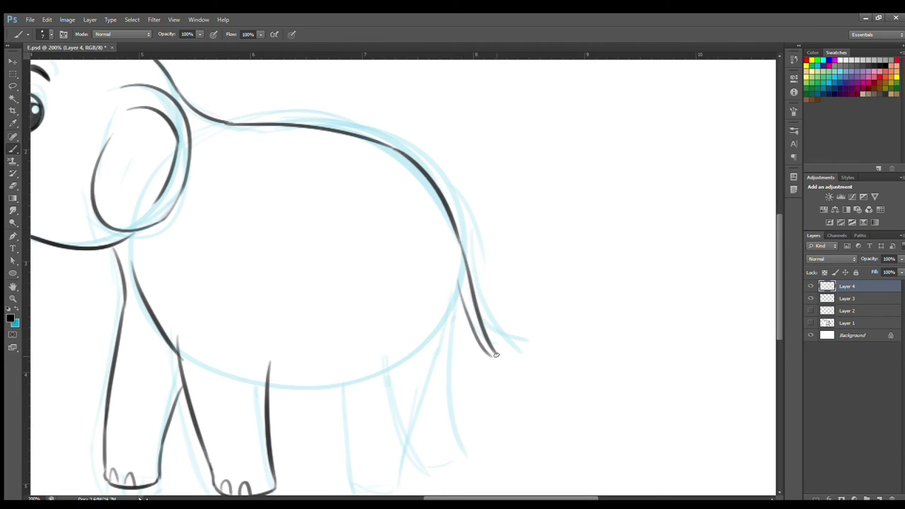
pyautogui.hotkey('ctrl', 'z')
pyautogui.moveTo(462, 292); pyautogui.dragTo(498, 361)
pyautogui.hotkey('ctrl', 'z')
pyautogui.moveTo(461, 286)
pyautogui.mouseDown()
pyautogui.moveTo(498, 363)
pyautogui.moveTo(469, 305)
pyautogui.moveTo(489, 351)
pyautogui.moveTo(505, 355)
pyautogui.mouseUp()
# - Ink a pointed, leaf-shaped tuft at the tail's end with short hair lines inside
pyautogui.press('e')
pyautogui.scroll(1, 481, 313)
pyautogui.press('b')
pyautogui.hotkey('ctrl', 'z')
pyautogui.hotkey('ctrl', 'z')
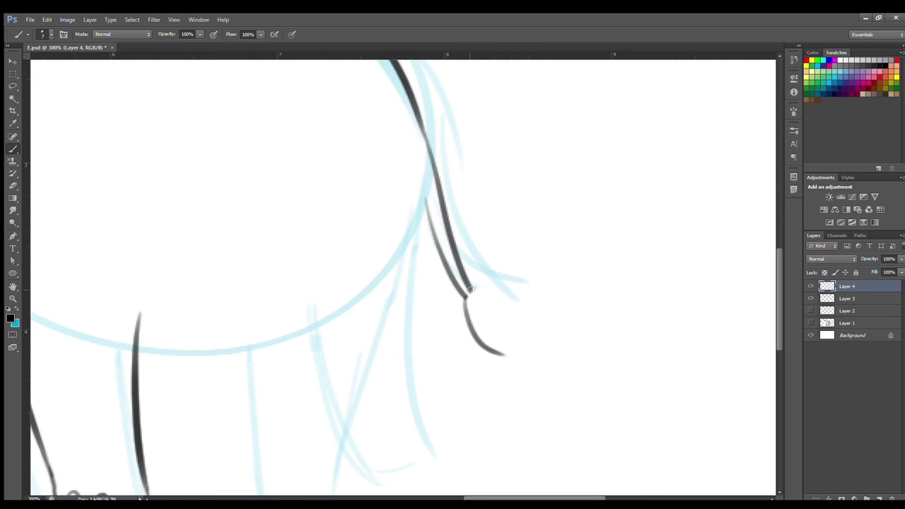
pyautogui.moveTo(473, 290); pyautogui.dragTo(513, 361)
pyautogui.moveTo(469, 297); pyautogui.dragTo(499, 338)
pyautogui.scroll(-2, 488, 312)
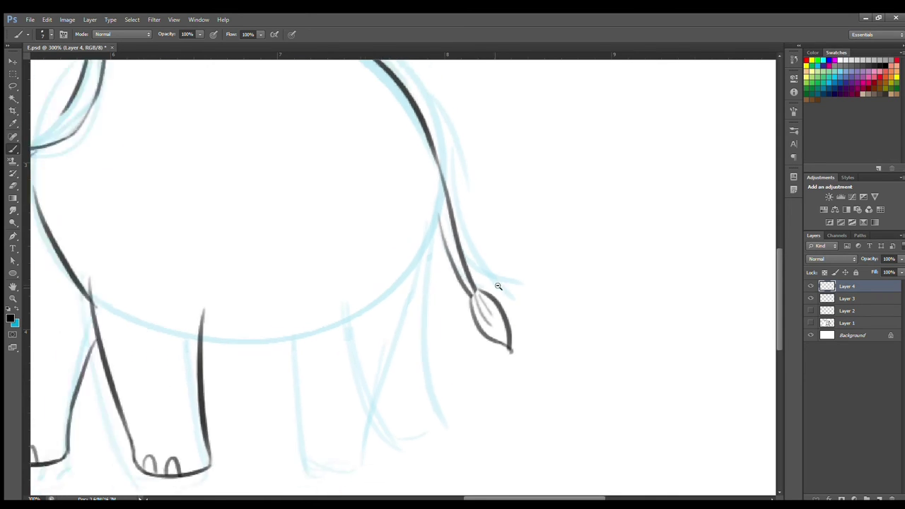
# - Ink the belly line behind the near front leg and the front edge of the near hind leg
pyautogui.scroll(1, 489, 331)
pyautogui.scroll(-2, 471, 297)
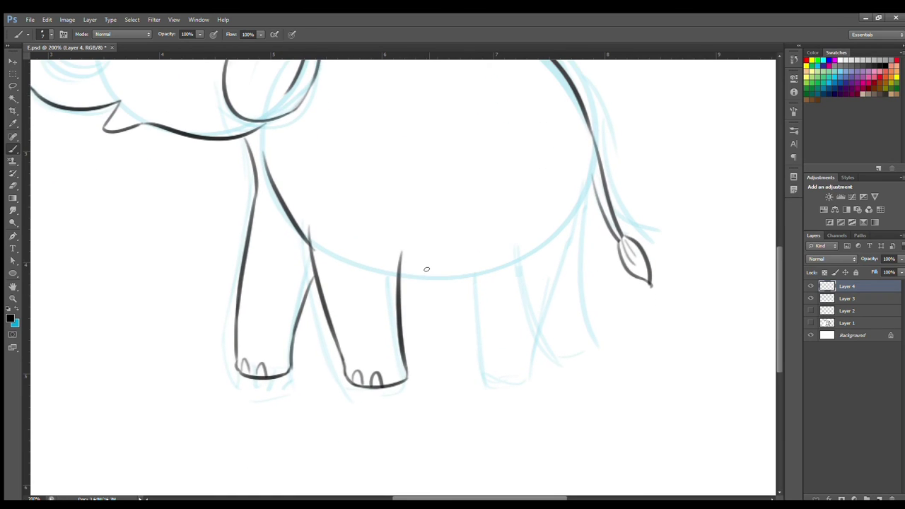
pyautogui.moveTo(401, 277); pyautogui.dragTo(479, 269)
pyautogui.hotkey('ctrl', 'z')
pyautogui.moveTo(400, 278)
pyautogui.mouseDown()
pyautogui.moveTo(474, 280)
pyautogui.moveTo(469, 285)
pyautogui.mouseUp()
pyautogui.moveTo(456, 256)
pyautogui.mouseDown()
pyautogui.moveTo(473, 358)
pyautogui.moveTo(457, 290)
pyautogui.moveTo(467, 374)
pyautogui.mouseUp()
pyautogui.hotkey('ctrl', 'z')
# - Ink the rear edge of the near hind leg from the base of the tail down to the foot
pyautogui.moveTo(559, 245); pyautogui.dragTo(556, 255)
pyautogui.hotkey('ctrl', 'z')
pyautogui.moveTo(578, 171); pyautogui.dragTo(537, 295)
pyautogui.hotkey('ctrl', 'z')
pyautogui.moveTo(578, 177); pyautogui.dragTo(534, 312)
pyautogui.hotkey('ctrl', 'z')
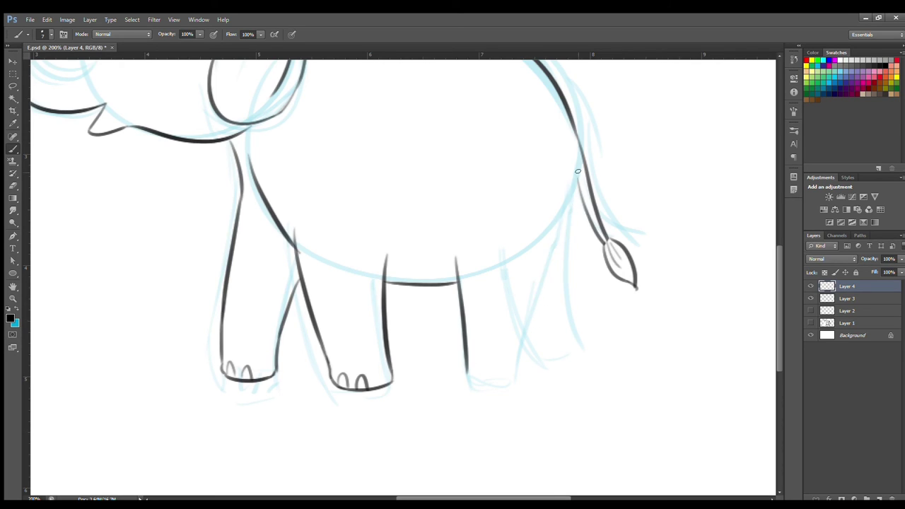
pyautogui.hotkey('ctrl', 'z')
pyautogui.moveTo(578, 172); pyautogui.dragTo(517, 370)
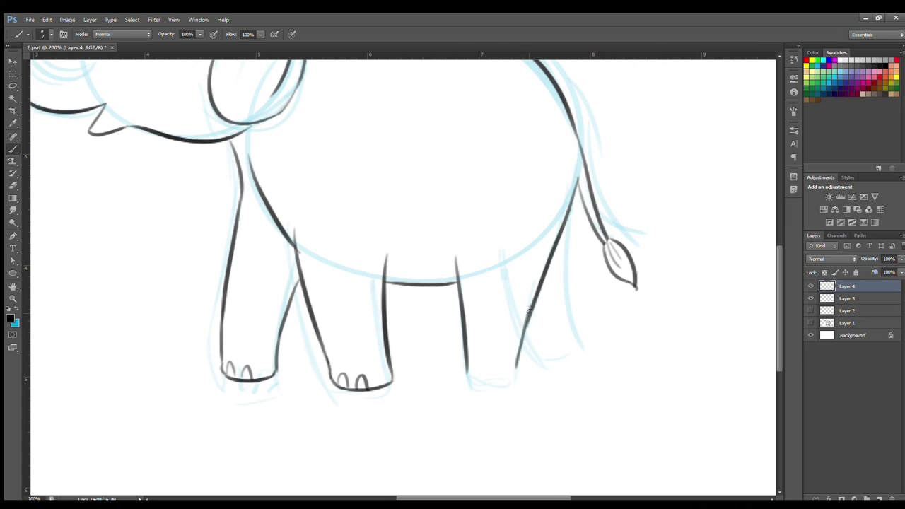
pyautogui.hotkey('ctrl', 'z')
pyautogui.moveTo(529, 313); pyautogui.dragTo(522, 361)
# - Close the near hind foot with a curved sole joining both edges of the leg
pyautogui.moveTo(465, 370); pyautogui.dragTo(532, 366)
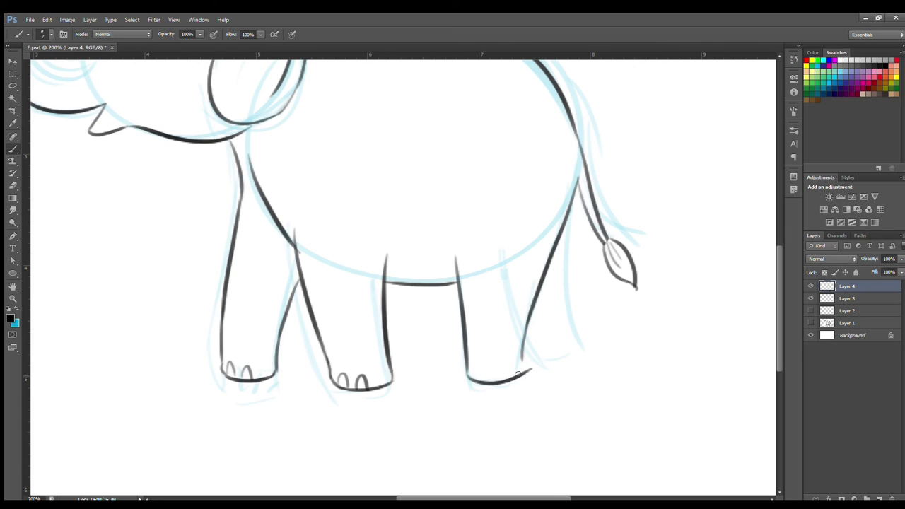
pyautogui.scroll(1, 518, 374)
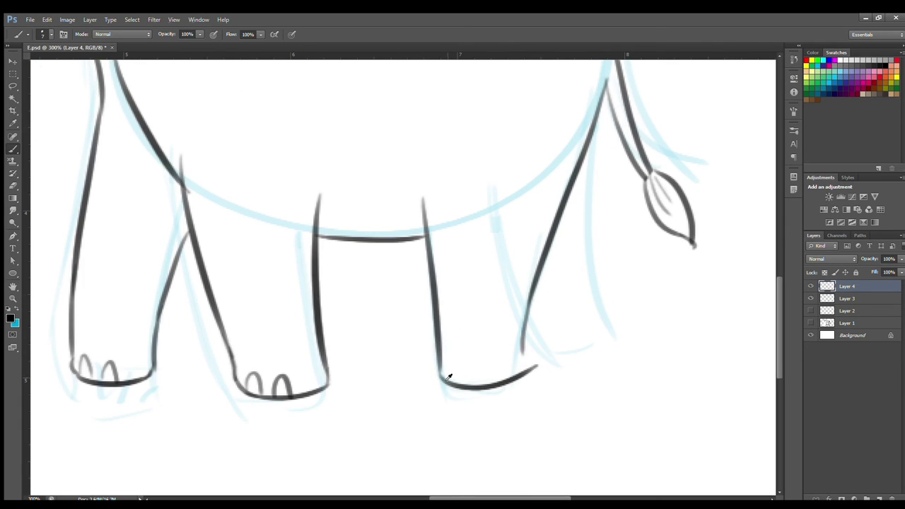
pyautogui.hotkey('ctrl', 'z')
pyautogui.moveTo(439, 369); pyautogui.dragTo(529, 384)
pyautogui.hotkey('ctrl', 'z')
pyautogui.moveTo(440, 372)
pyautogui.mouseDown()
pyautogui.moveTo(490, 382)
pyautogui.moveTo(522, 372)
pyautogui.mouseUp()
pyautogui.hotkey('ctrl', 'z')
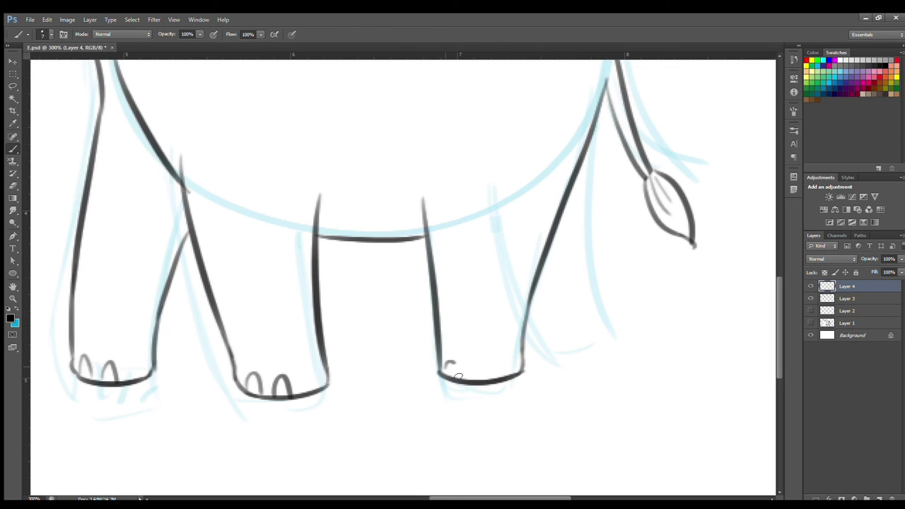
# - Ink two small arched toenails at the front of the near hind foot
pyautogui.hotkey('ctrl', 'z')
pyautogui.moveTo(445, 372)
pyautogui.mouseDown()
pyautogui.moveTo(451, 363)
pyautogui.moveTo(458, 375)
pyautogui.mouseUp()
pyautogui.hotkey('ctrl', 'z')
pyautogui.moveTo(468, 375)
pyautogui.mouseDown()
pyautogui.moveTo(475, 360)
pyautogui.moveTo(481, 380)
pyautogui.mouseUp()
pyautogui.hotkey('ctrl', 'z')
# - Ink the rear edge of the far hind leg from below the tail down to the foot
pyautogui.hotkey('ctrl', '-')
pyautogui.moveTo(491, 211); pyautogui.dragTo(485, 341)
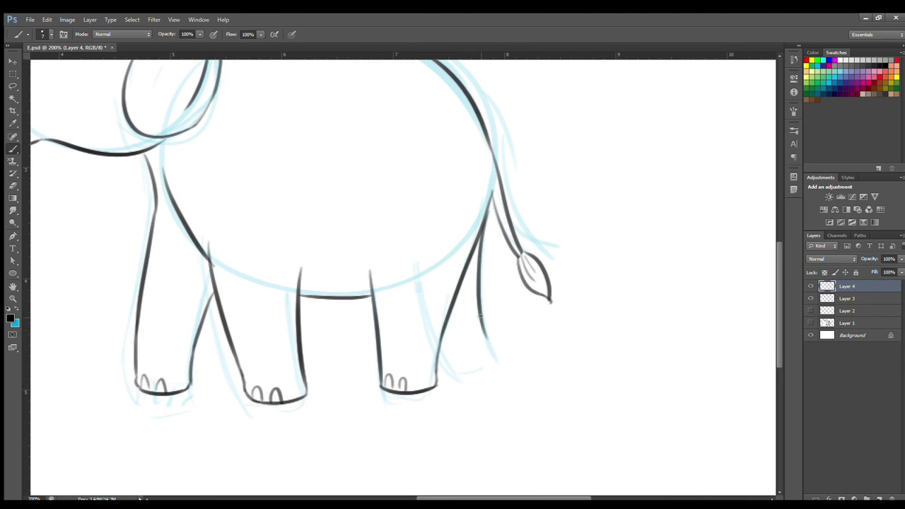
pyautogui.scroll(1, 488, 351)
pyautogui.moveTo(481, 309); pyautogui.dragTo(498, 359)
pyautogui.hotkey('ctrl', 'z')
pyautogui.moveTo(486, 329); pyautogui.dragTo(503, 367)
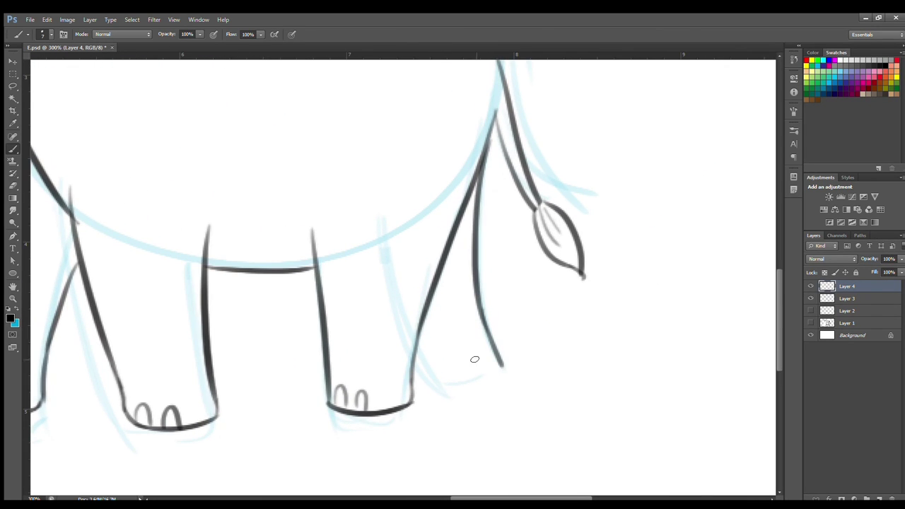
# - Ink the short visible front edge and the slanted sole of the far hind foot
pyautogui.moveTo(417, 344)
pyautogui.mouseDown()
pyautogui.moveTo(441, 396)
pyautogui.moveTo(443, 380)
pyautogui.moveTo(500, 364)
pyautogui.mouseUp()
pyautogui.hotkey('ctrl', 'z')
pyautogui.hotkey('ctrl', 'z')
pyautogui.moveTo(418, 343)
pyautogui.mouseDown()
pyautogui.moveTo(437, 381)
pyautogui.moveTo(486, 367)
pyautogui.mouseUp()
pyautogui.hotkey('ctrl', 'z')
pyautogui.hotkey('ctrl', 'z')
pyautogui.moveTo(437, 386); pyautogui.dragTo(504, 364)
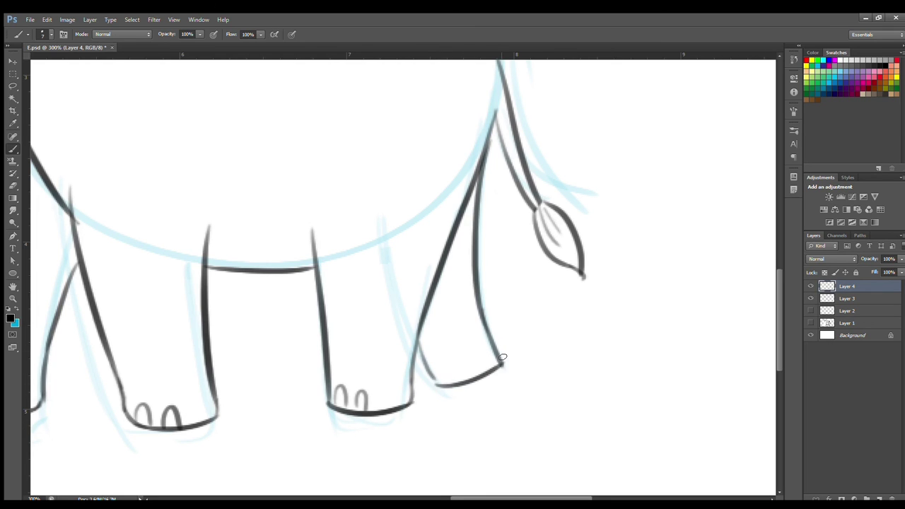
# - Clean up the front corner of the far hind foot and ink two toenails on it
pyautogui.press('e')
pyautogui.press('b')
pyautogui.scroll(1, 439, 377)
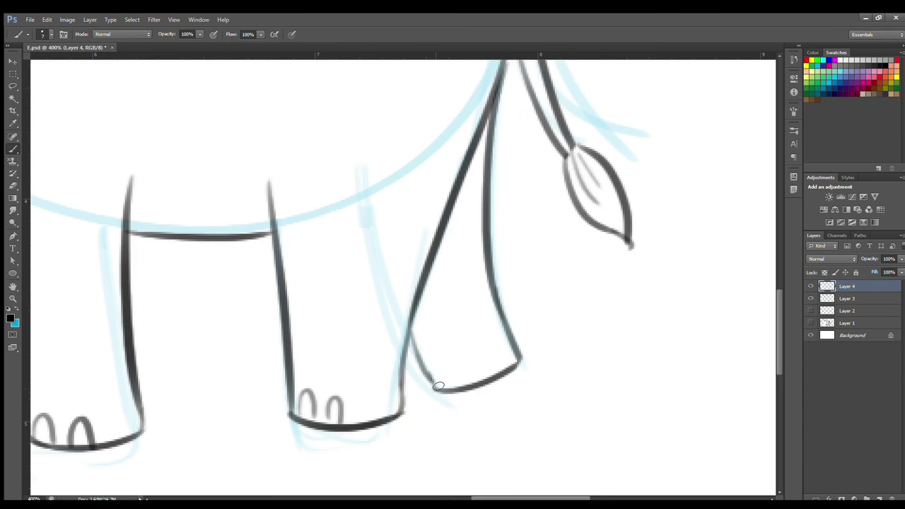
pyautogui.moveTo(432, 386); pyautogui.dragTo(481, 378)
pyautogui.hotkey('ctrl', 'z')
pyautogui.hotkey('ctrl', 'z')
# - Hide the blue sketch on Layer 3 so only the black line art shows
pyautogui.hotkey('ctrl', '-')
pyautogui.hotkey('ctrl', '-')
pyautogui.hotkey('ctrl', '-')
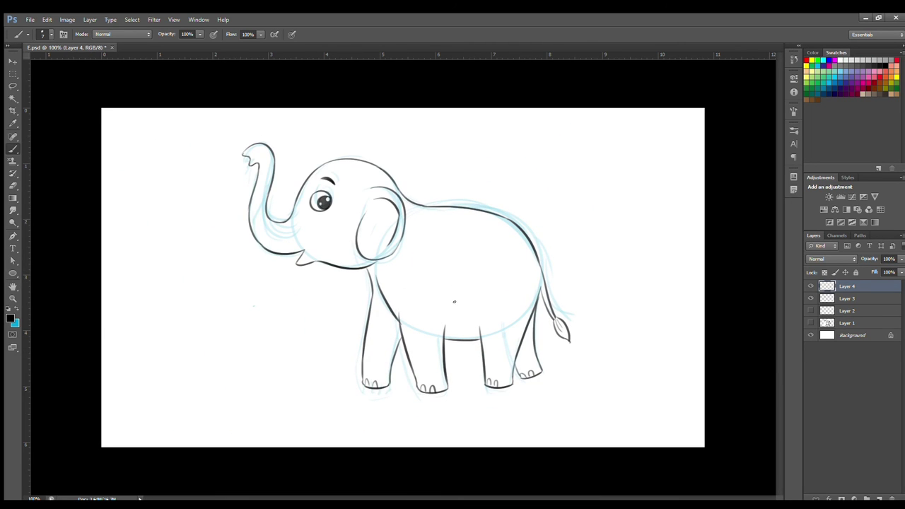
pyautogui.click(812, 298)
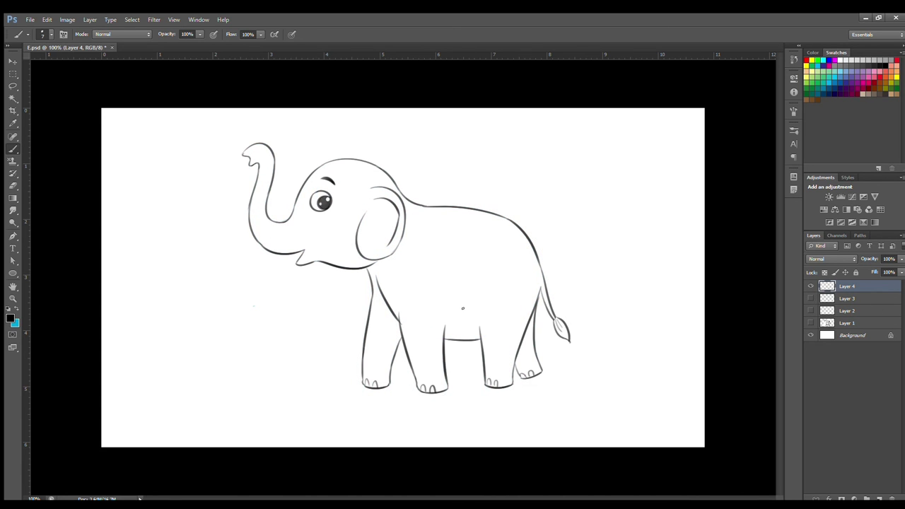
pyautogui.hotkey('ctrl', '-')
pyautogui.hotkey('ctrl', '+')
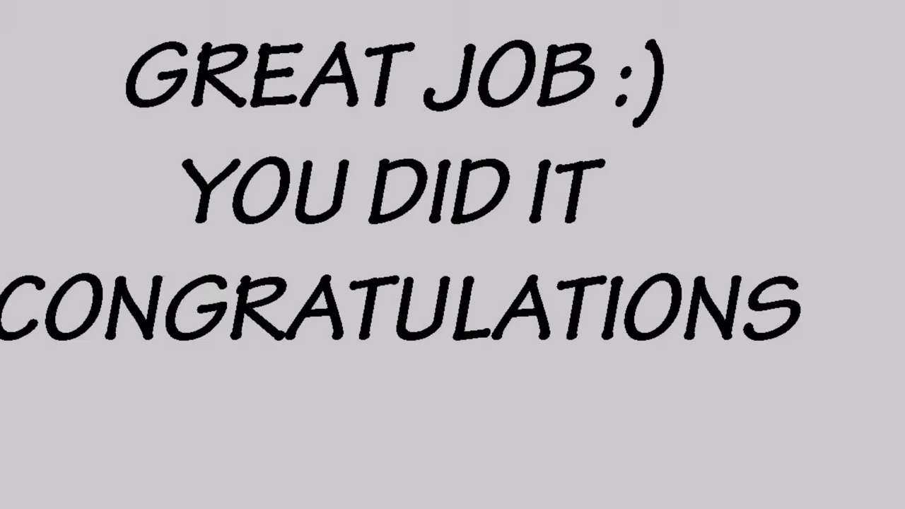